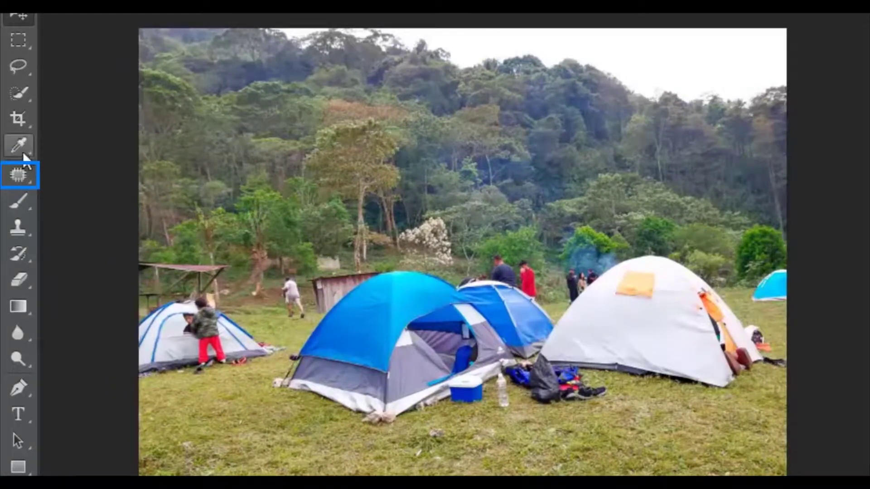
# Step: Switch to the Patch tool (Herramienta Parche) and set its patch mode to Según el contenido
pyautogui.rightClick(23, 178)
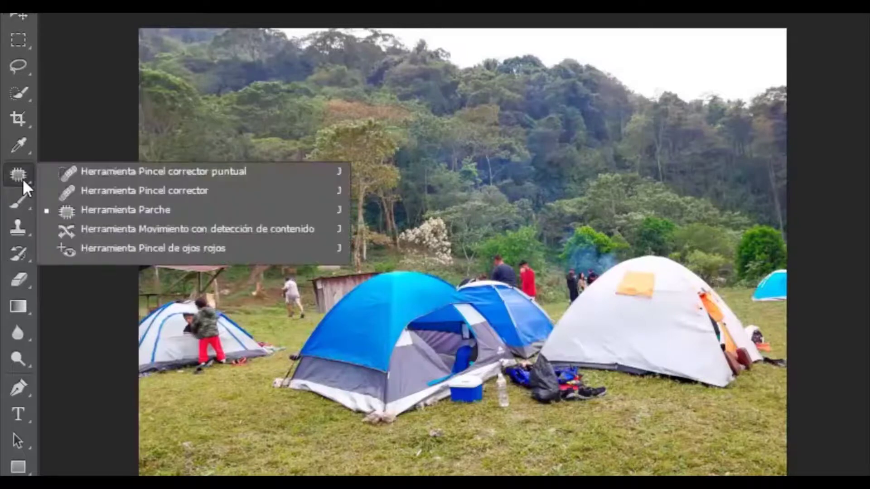
pyautogui.click(48, 212)
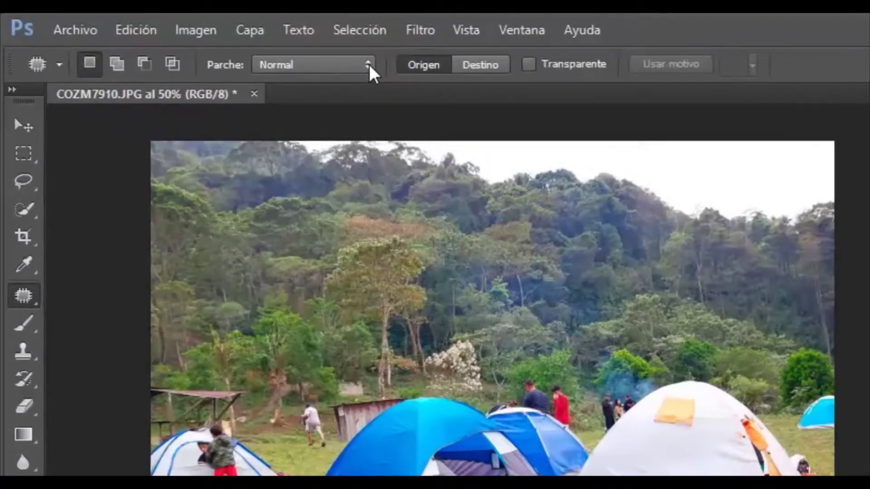
pyautogui.click(368, 63)
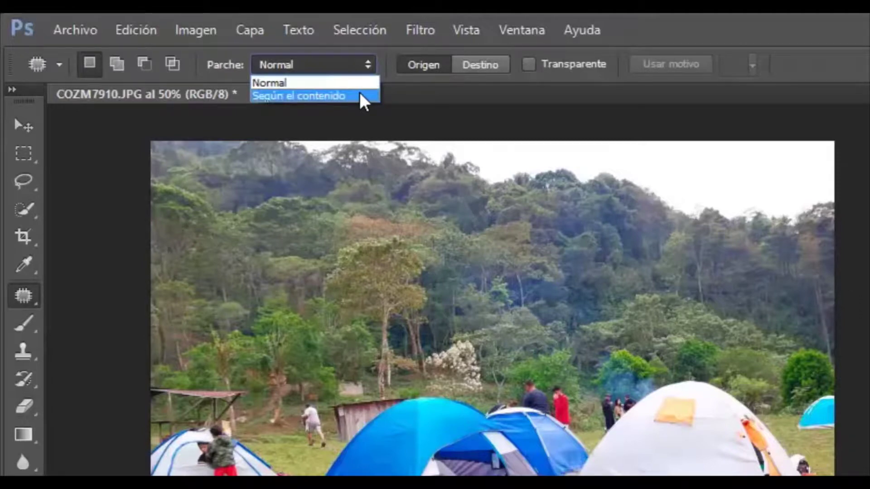
pyautogui.click(360, 95)
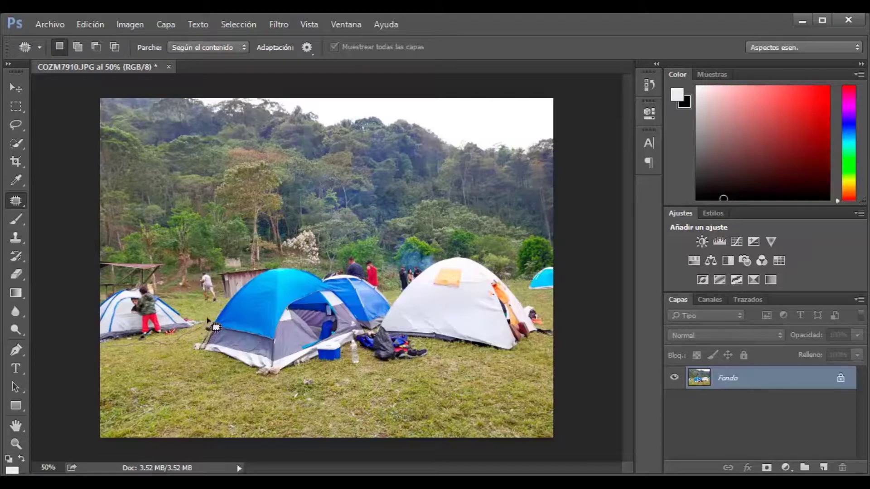
# Step: Outline the child and small left tent, then add an empty layer named 'seleccion 1'
pyautogui.moveTo(189, 315); pyautogui.dragTo(157, 288)
pyautogui.moveTo(132, 293)
pyautogui.mouseDown()
pyautogui.moveTo(107, 323)
pyautogui.moveTo(116, 353)
pyautogui.mouseUp()
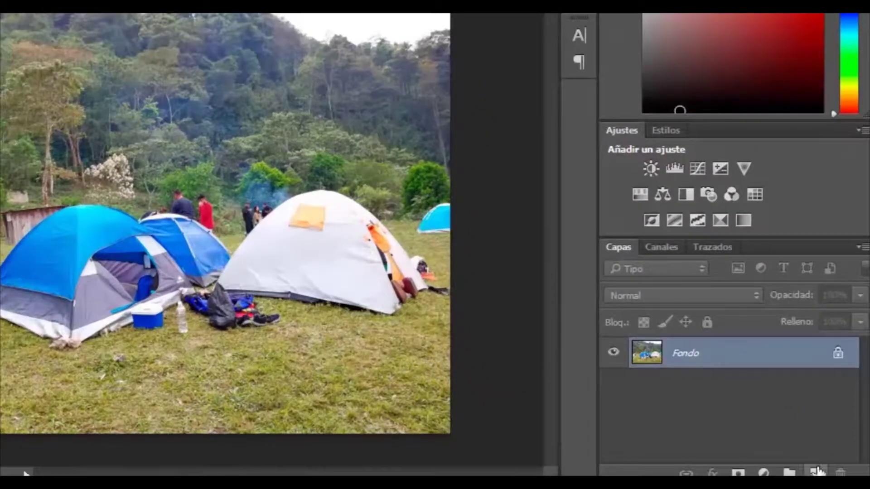
pyautogui.click(821, 468)
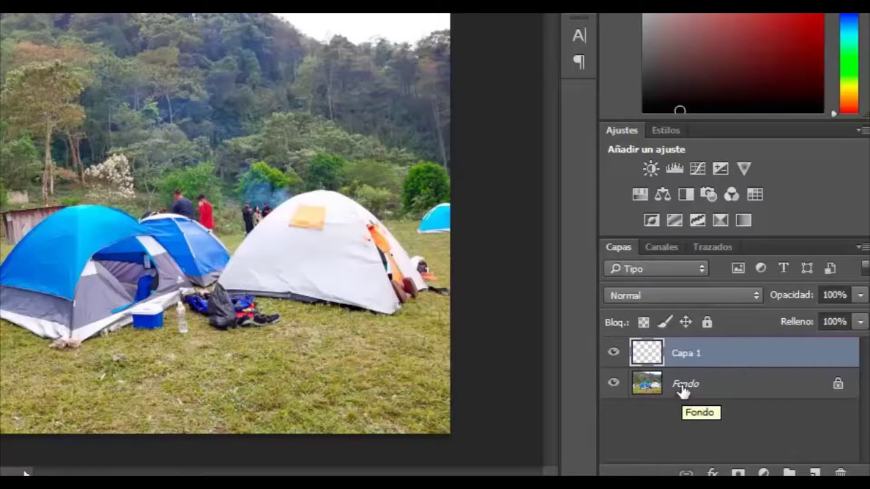
pyautogui.doubleClick(690, 354)
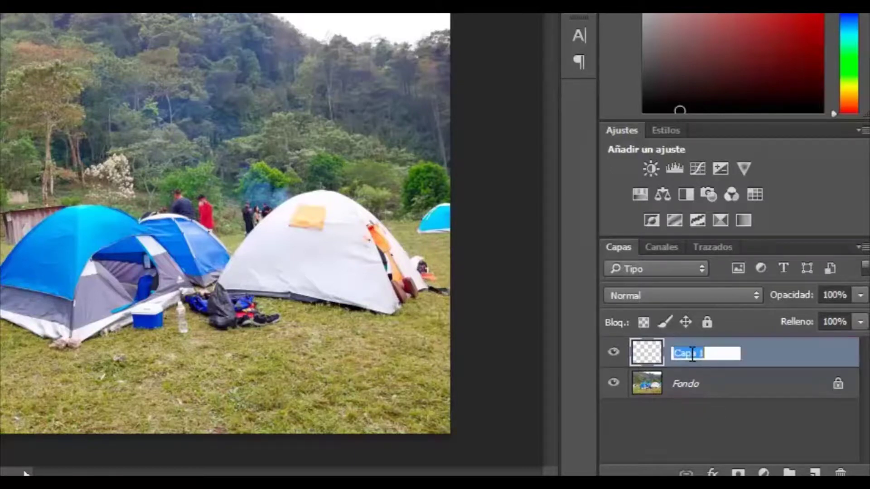
pyautogui.write('selecci')
pyautogui.write('on 1')
pyautogui.press('Return')
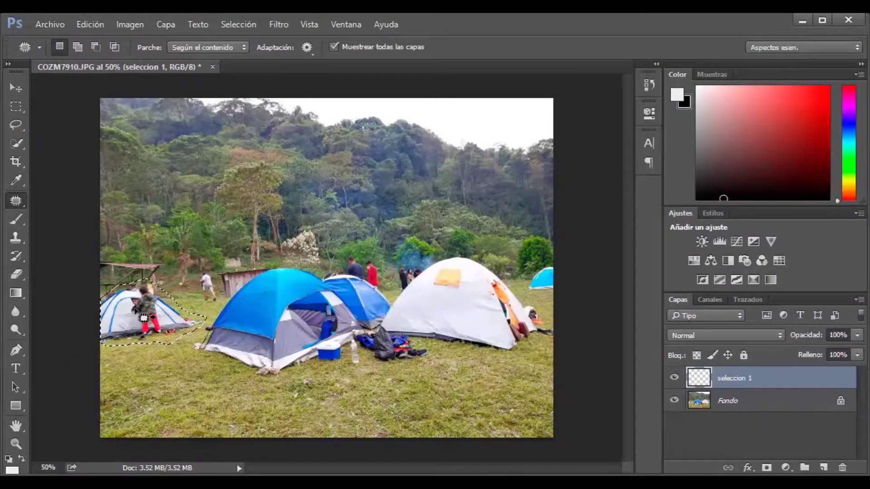
# Step: Patch the child and left tent with nearby grass, then deselect
pyautogui.moveTo(144, 318); pyautogui.dragTo(167, 386)
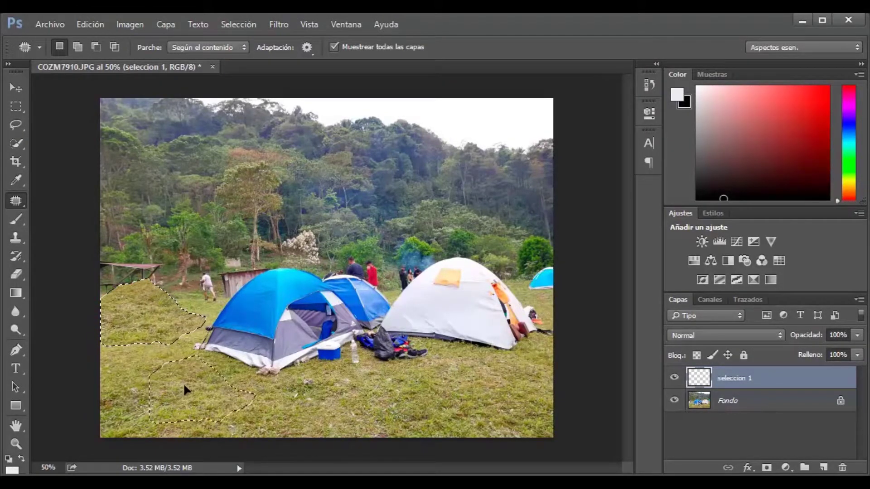
pyautogui.moveTo(167, 386); pyautogui.dragTo(204, 383)
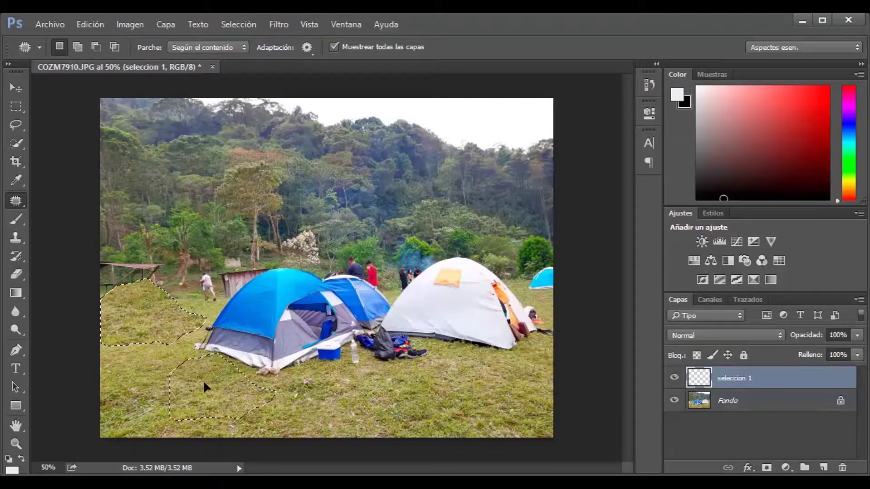
pyautogui.moveTo(204, 384); pyautogui.dragTo(204, 384)
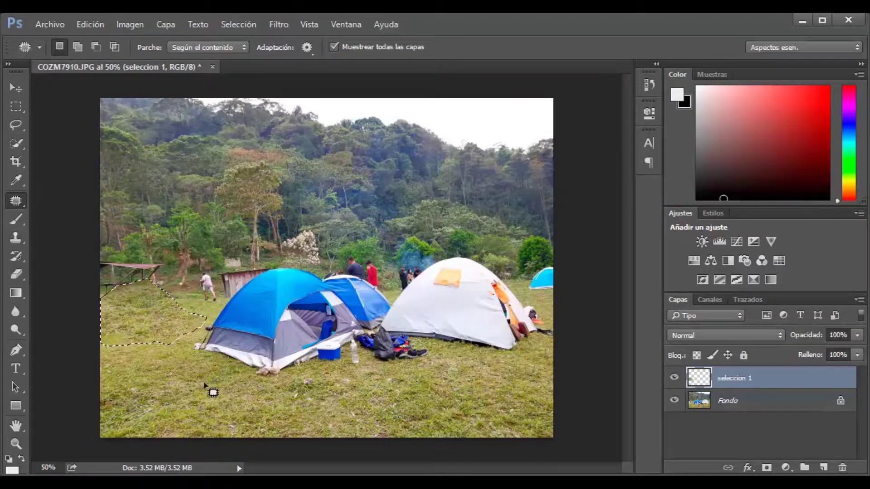
pyautogui.hotkey('ctrl', 'd')
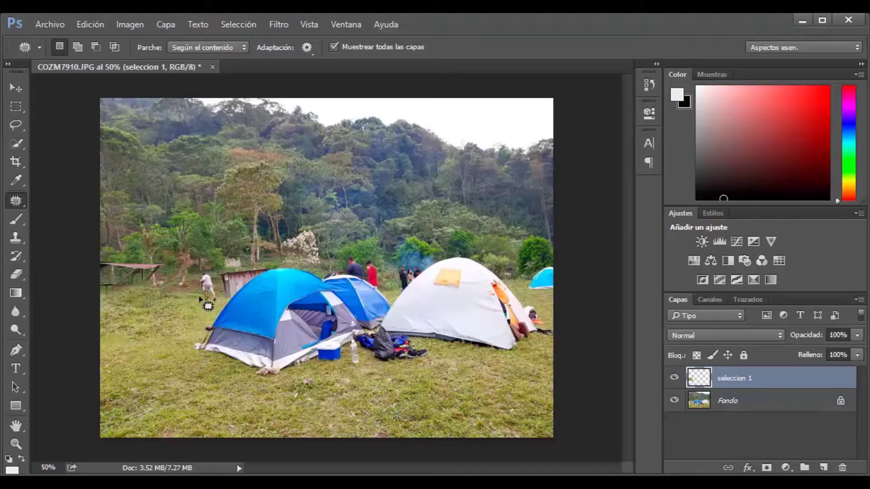
# Step: Select the walking person plus the small right tent and patch both with grass
pyautogui.moveTo(199, 298); pyautogui.dragTo(221, 306)
pyautogui.moveTo(211, 308); pyautogui.dragTo(222, 301)
pyautogui.press('shift')
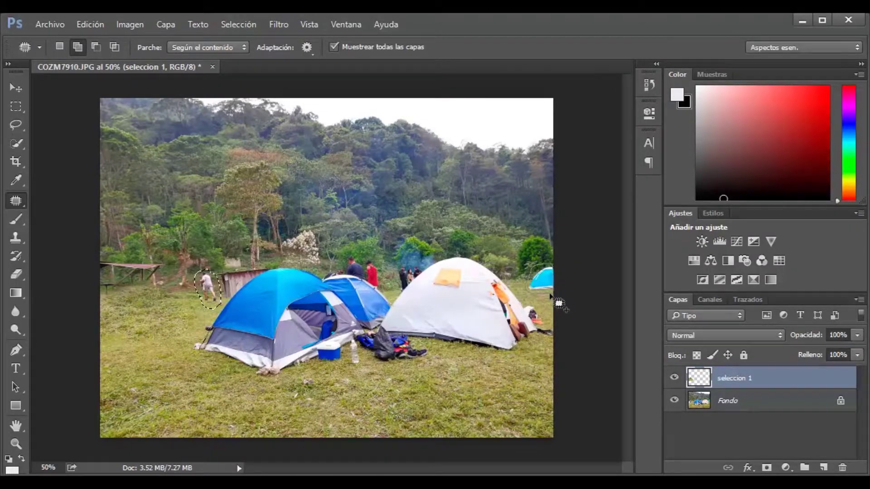
pyautogui.moveTo(549, 302); pyautogui.dragTo(543, 304)
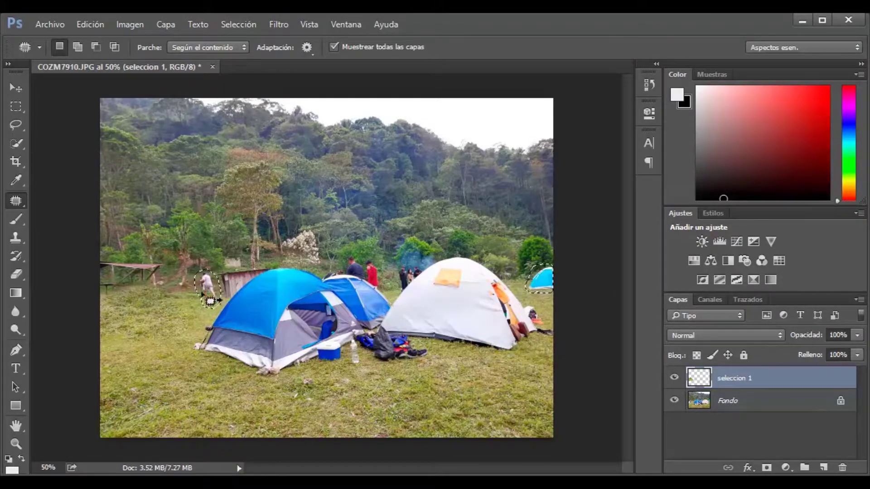
pyautogui.moveTo(210, 293); pyautogui.dragTo(187, 362)
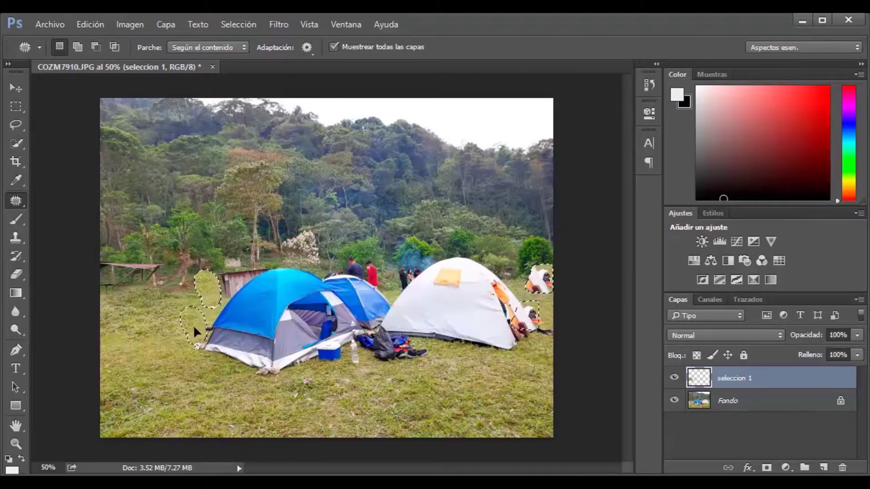
pyautogui.moveTo(186, 358)
pyautogui.mouseDown()
pyautogui.moveTo(184, 378)
pyautogui.moveTo(201, 376)
pyautogui.mouseUp()
# Step: Deselect, hide the seleccion 1 layer, and lasso around the child and tent at left
pyautogui.click(584, 263)
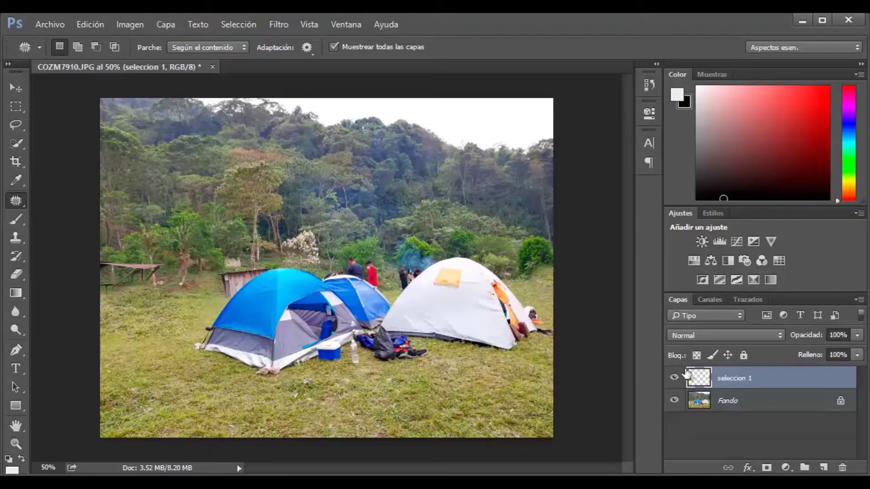
pyautogui.click(674, 379)
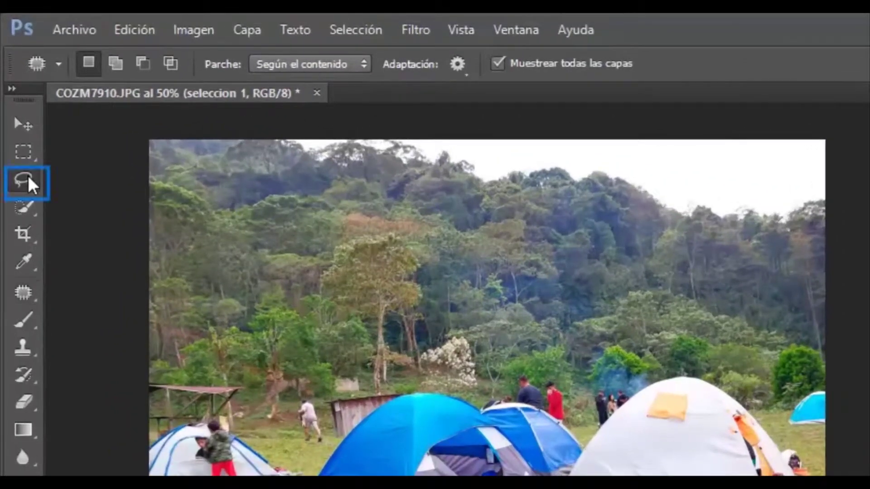
pyautogui.click(23, 163)
pyautogui.rightClick(31, 183)
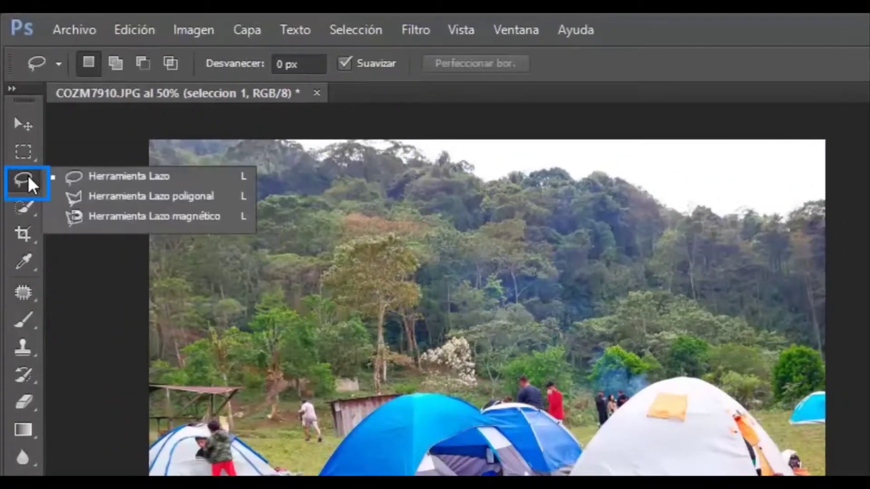
pyautogui.click(72, 179)
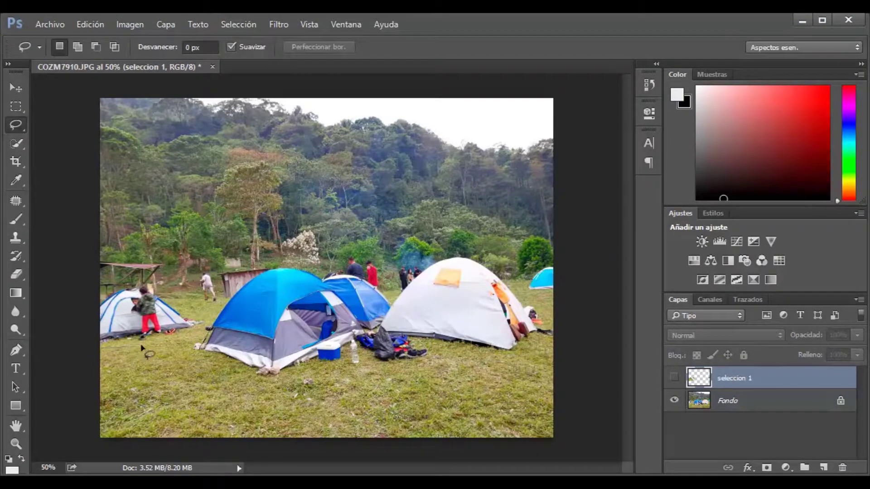
pyautogui.moveTo(152, 346)
pyautogui.mouseDown()
pyautogui.moveTo(206, 329)
pyautogui.moveTo(140, 282)
pyautogui.moveTo(103, 299)
pyautogui.moveTo(102, 338)
pyautogui.moveTo(112, 350)
pyautogui.moveTo(207, 321)
pyautogui.mouseUp()
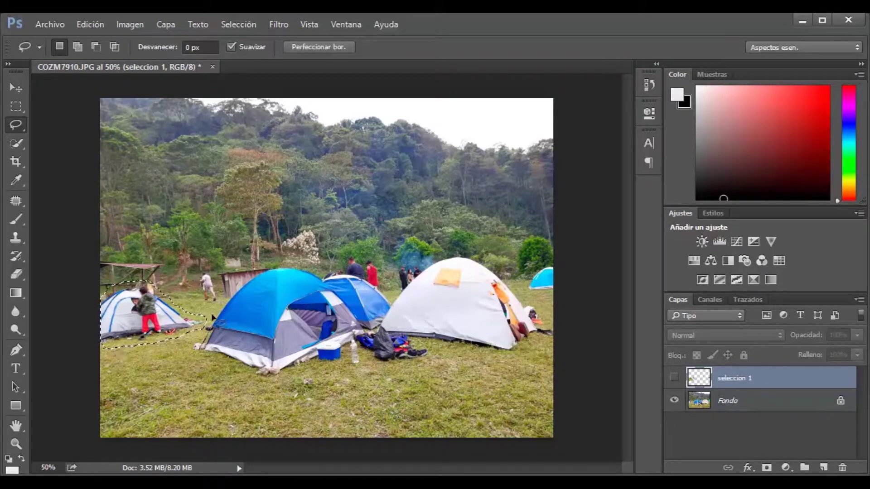
# Step: Add a new empty layer named 'lazo'
pyautogui.click(823, 467)
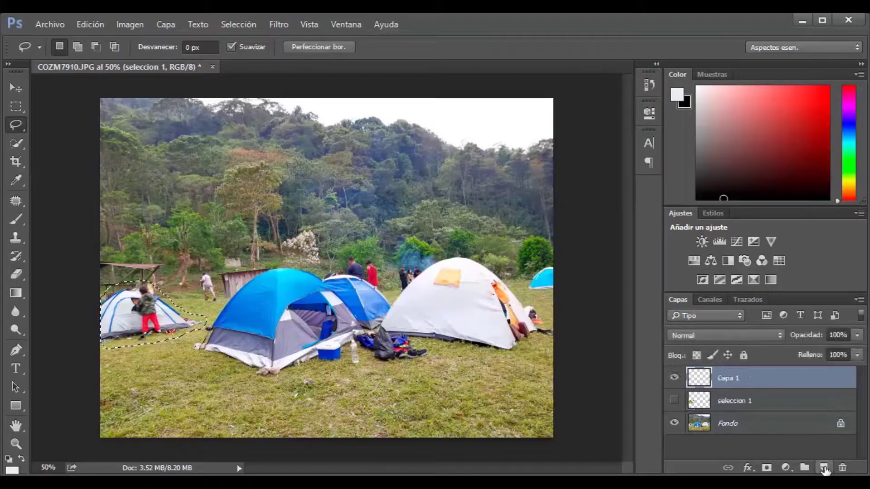
pyautogui.doubleClick(727, 380)
pyautogui.write('lazo')
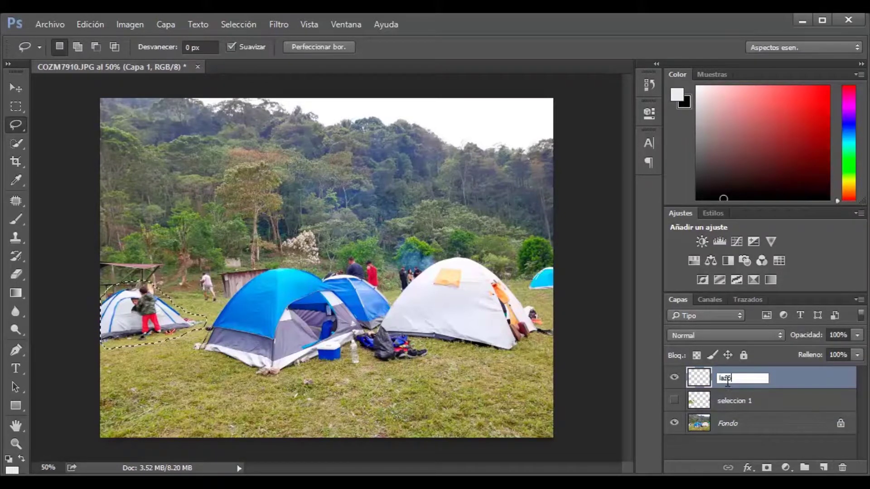
pyautogui.press('Return')
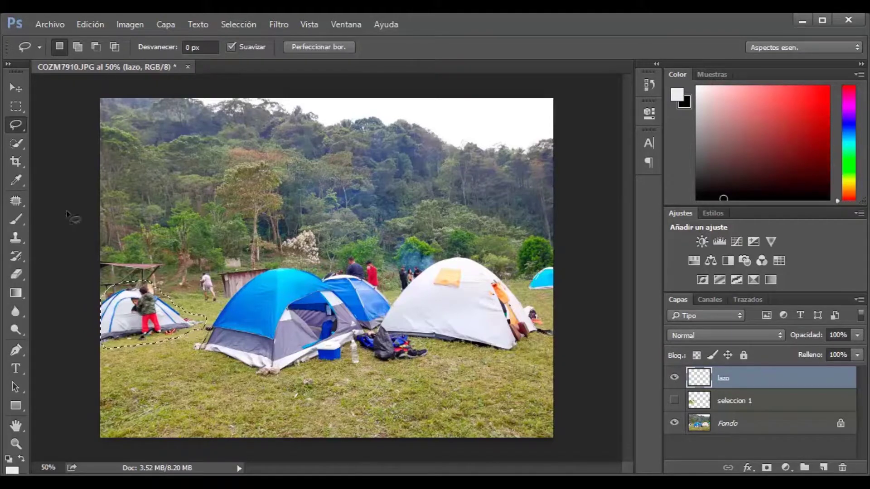
pyautogui.click(16, 200)
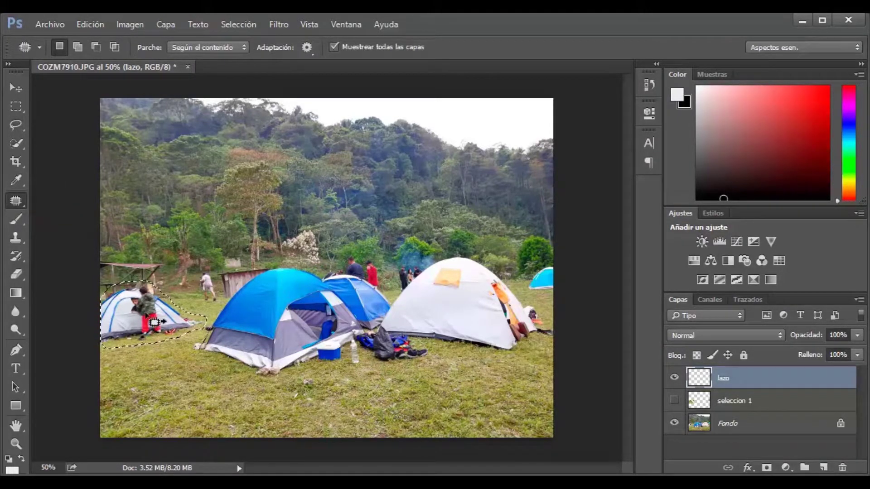
# Step: Patch the lassoed child and left tent with grass, then deselect
pyautogui.moveTo(154, 322); pyautogui.dragTo(178, 376)
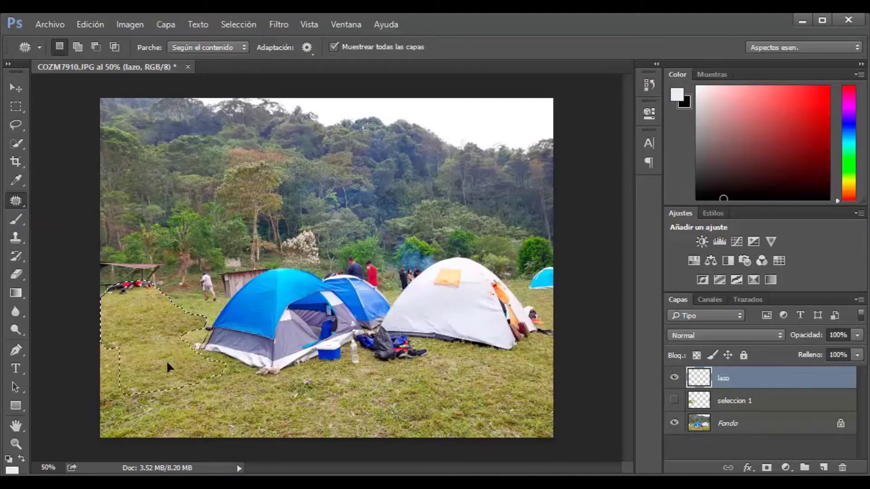
pyautogui.moveTo(178, 376); pyautogui.dragTo(222, 390)
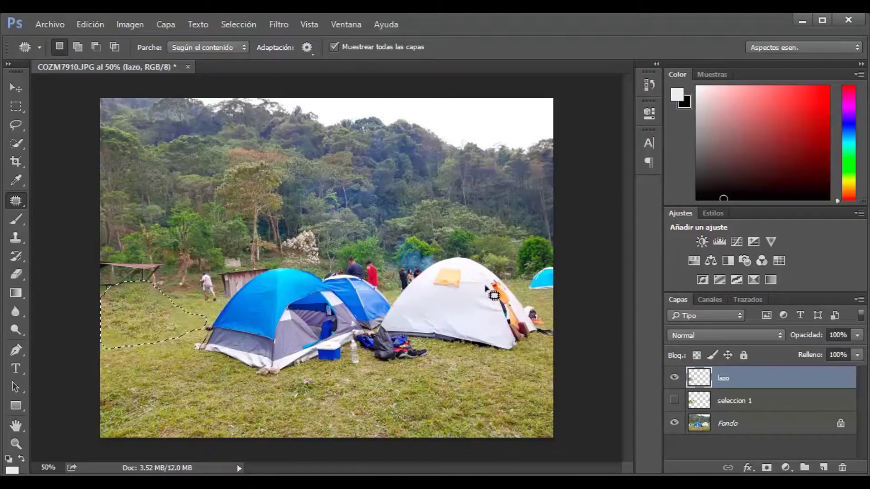
pyautogui.hotkey('ctrl', 'd')
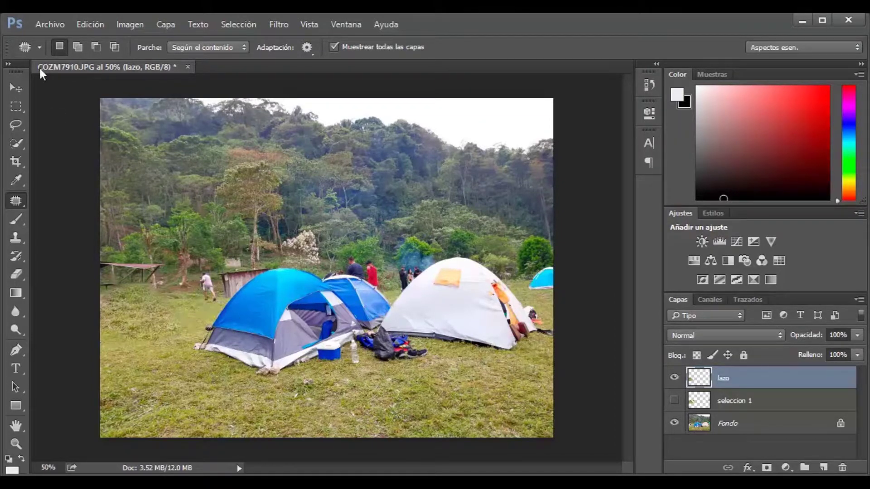
# Step: Lasso the person near the shed and the right-edge blue tent together
pyautogui.click(17, 125)
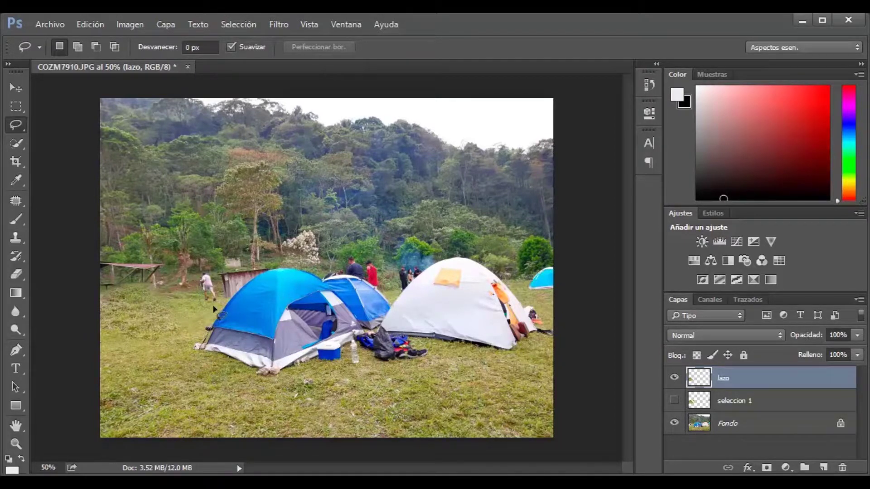
pyautogui.moveTo(221, 303); pyautogui.dragTo(205, 272)
pyautogui.moveTo(204, 272); pyautogui.dragTo(200, 296)
pyautogui.press('shift')
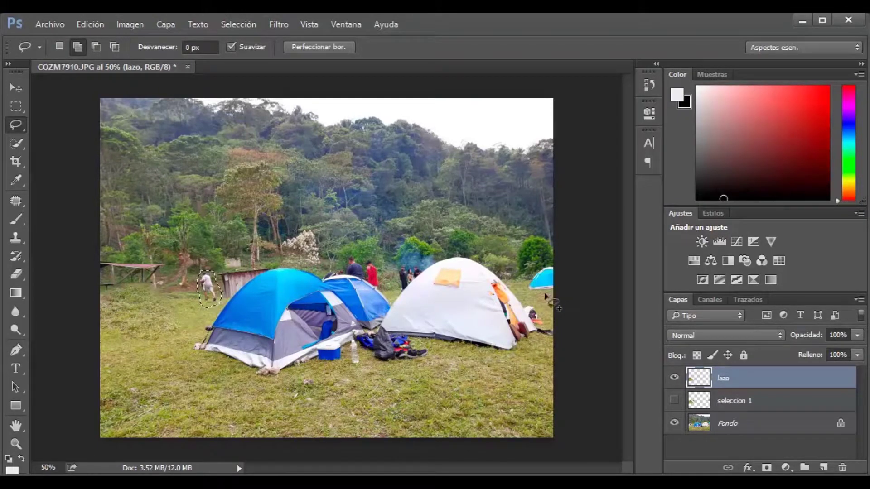
pyautogui.moveTo(527, 294)
pyautogui.mouseDown()
pyautogui.moveTo(552, 260)
pyautogui.moveTo(554, 290)
pyautogui.mouseUp()
pyautogui.moveTo(554, 291); pyautogui.dragTo(552, 294)
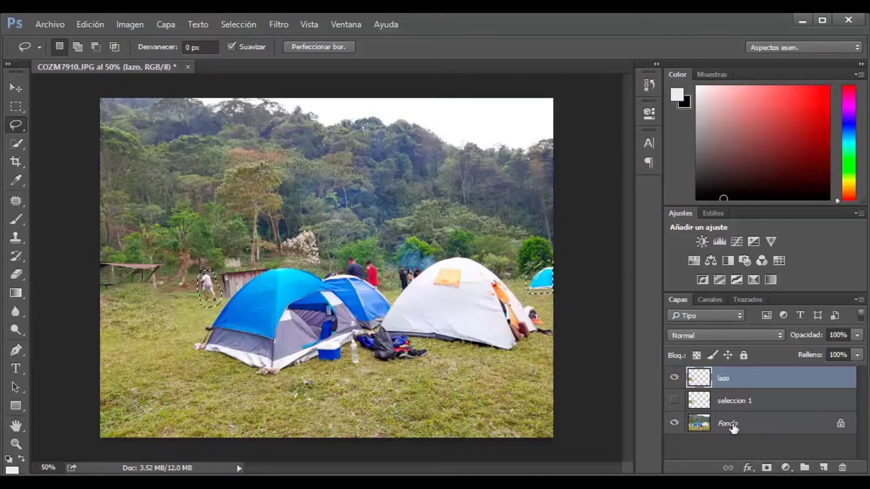
pyautogui.moveTo(206, 289)
pyautogui.mouseDown()
pyautogui.moveTo(190, 320)
pyautogui.moveTo(202, 398)
pyautogui.moveTo(191, 303)
pyautogui.moveTo(194, 287)
pyautogui.moveTo(206, 292)
pyautogui.mouseUp()
# Step: Patch both selected areas with grass from below, then deselect
pyautogui.click(16, 203)
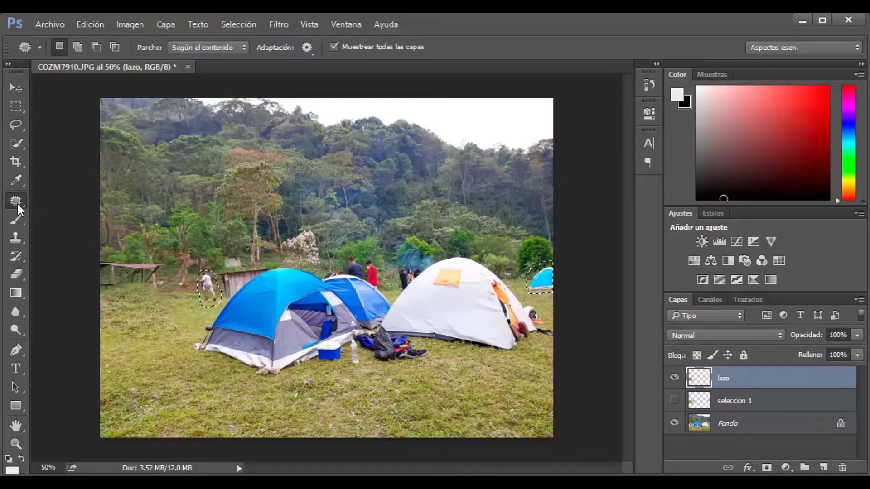
pyautogui.moveTo(222, 299); pyautogui.dragTo(194, 388)
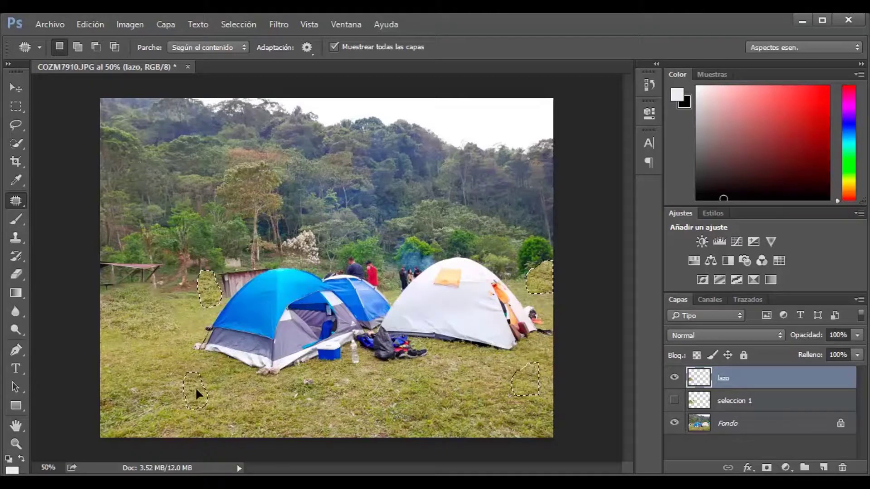
pyautogui.moveTo(205, 400); pyautogui.dragTo(204, 398)
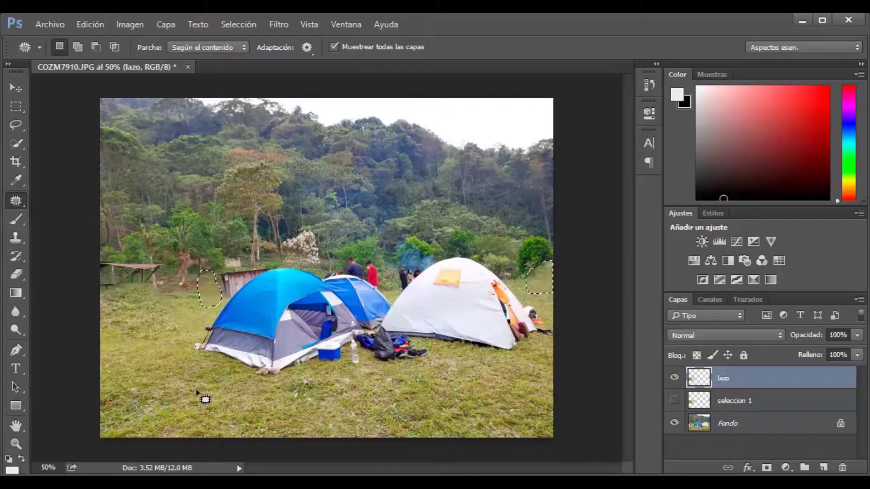
pyautogui.hotkey('ctrl', 'd')
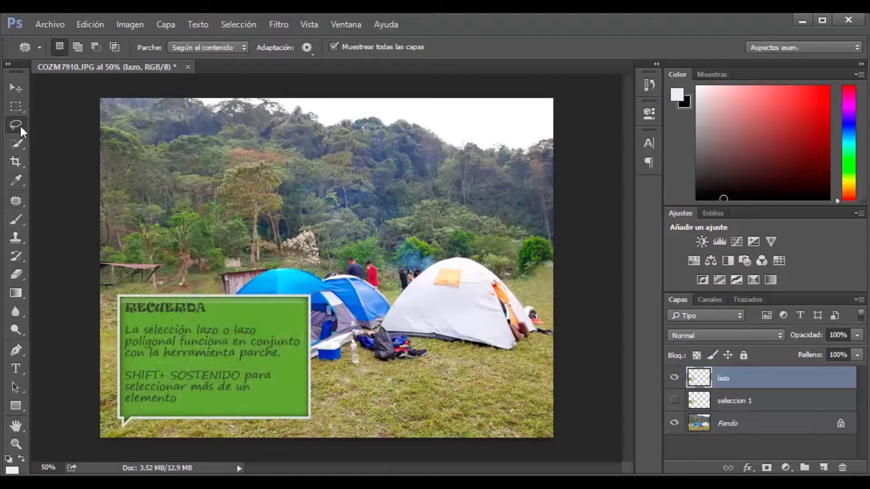
# Step: Return to the Patch tool and hide the lazo layer to reveal the original photo
pyautogui.moveTo(20, 124); pyautogui.dragTo(55, 125)
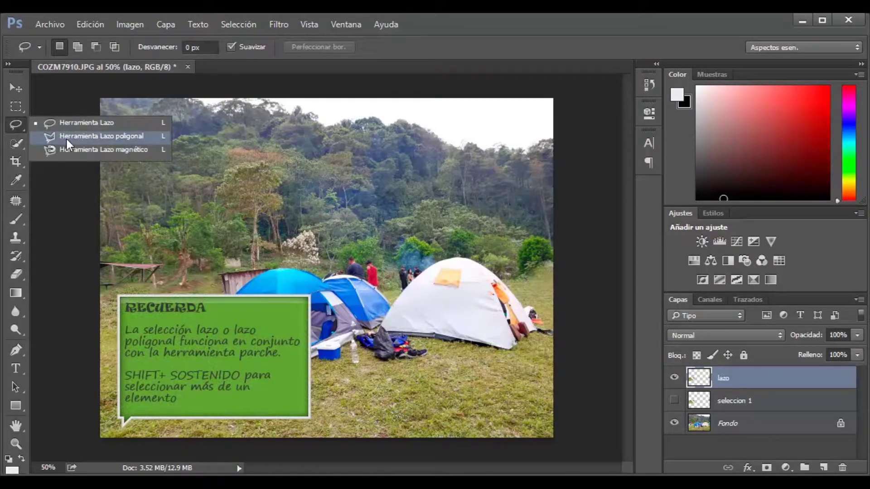
pyautogui.click(67, 202)
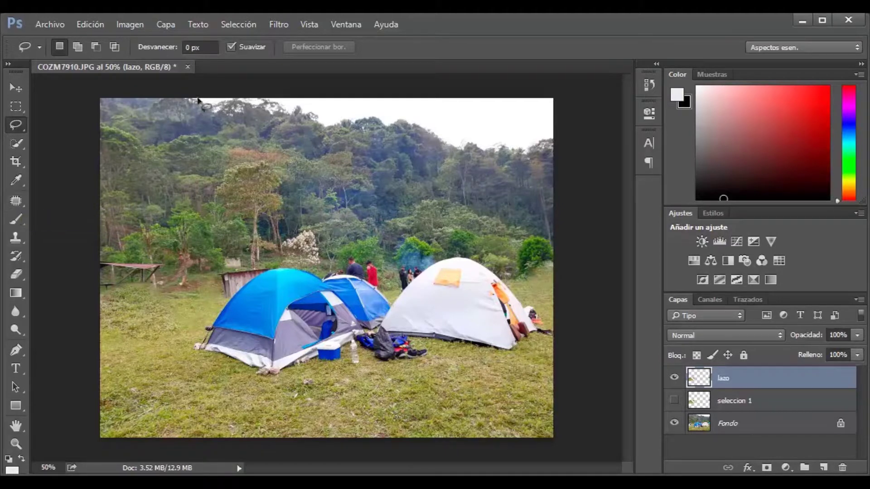
pyautogui.click(18, 200)
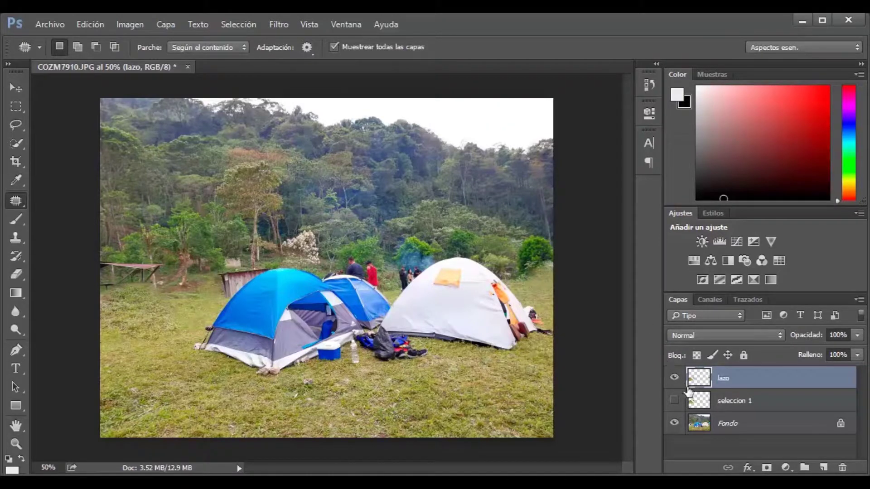
pyautogui.click(674, 379)
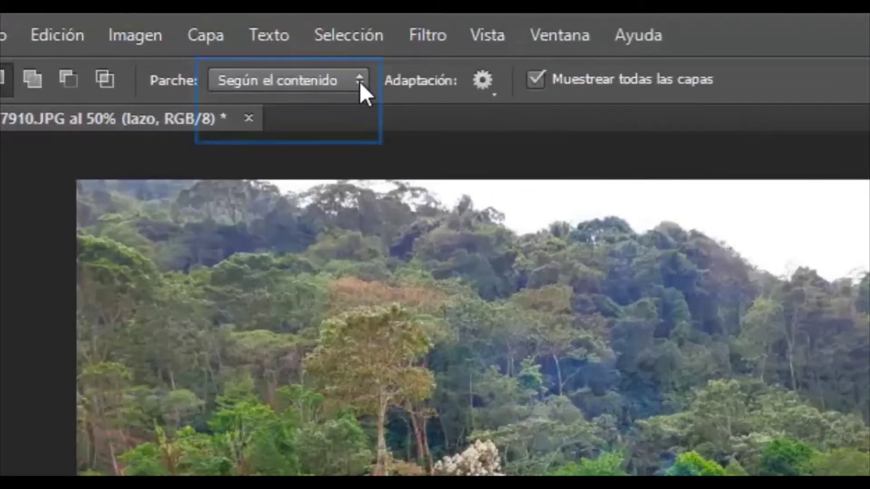
pyautogui.click(347, 82)
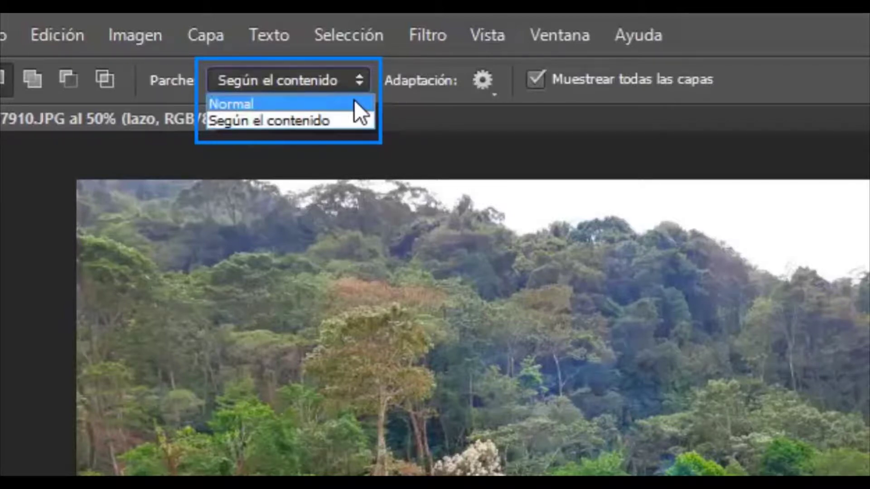
# Step: Set the Patch tool mode to Normal and select the Fondo layer
pyautogui.click(354, 104)
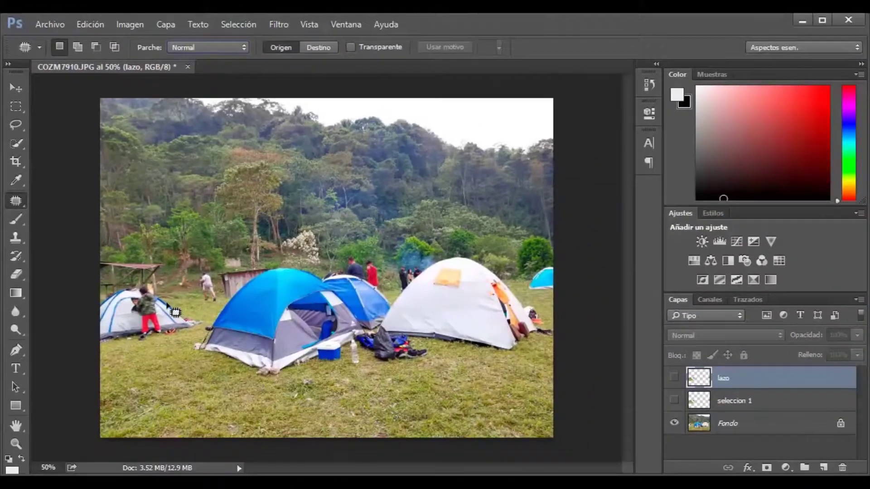
pyautogui.click(729, 431)
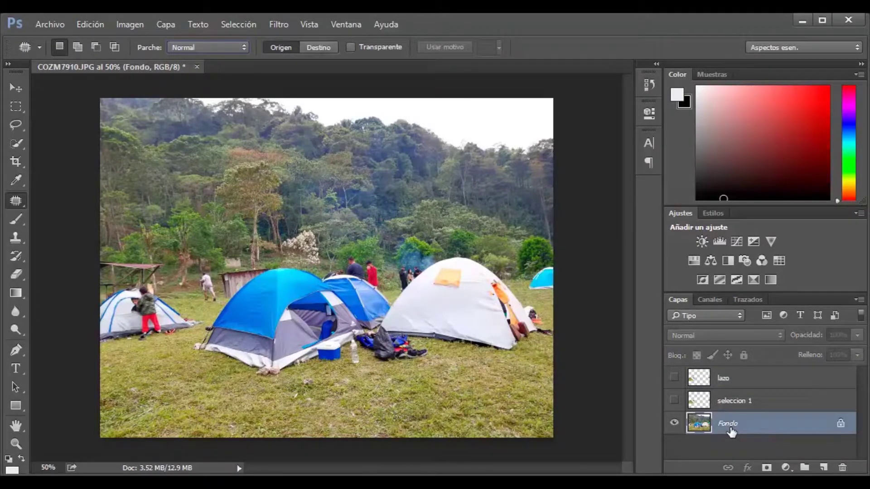
# Step: Duplicate Fondo with Ctrl+J and name the copy 'normal/origen'
pyautogui.hotkey('ctrl', 'j')
pyautogui.doubleClick(735, 425)
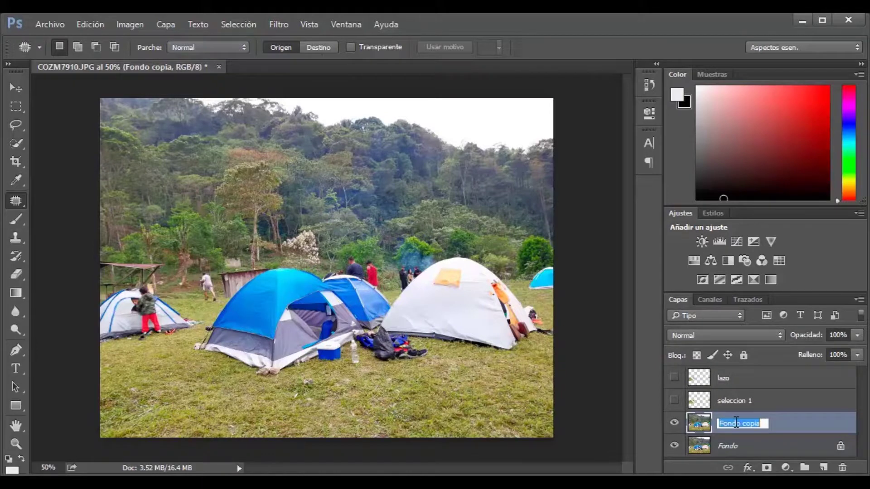
pyautogui.write('norm')
pyautogui.write('al/origen')
pyautogui.press('Return')
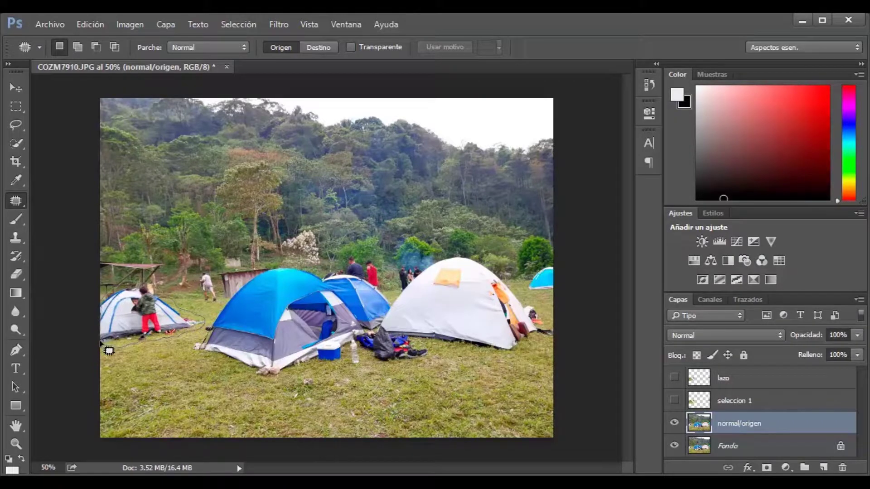
# Step: Delete the stray empty Capa 1 and patch the left tent and child with grass on normal/origen
pyautogui.moveTo(119, 357); pyautogui.dragTo(114, 349)
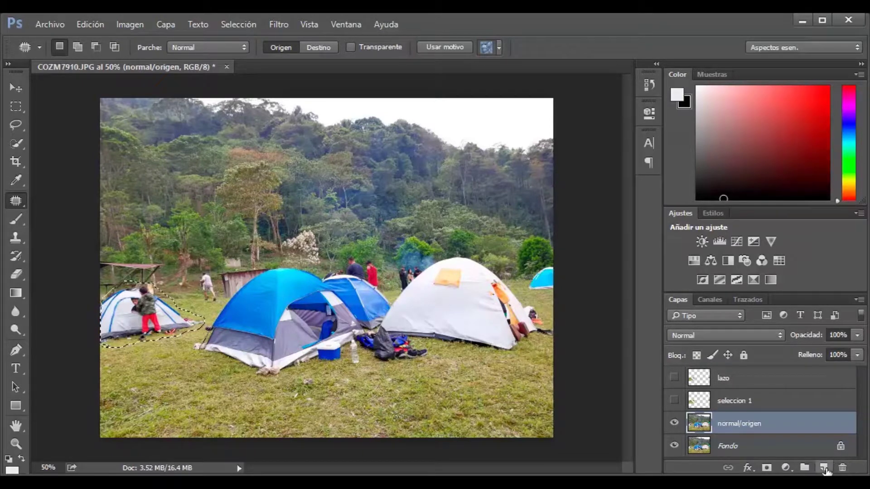
pyautogui.click(822, 467)
pyautogui.moveTo(147, 343); pyautogui.dragTo(152, 347)
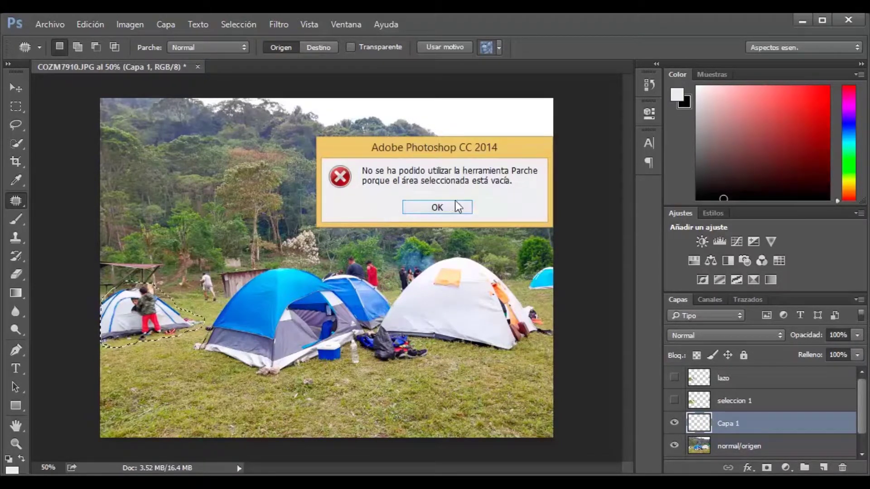
pyautogui.click(445, 208)
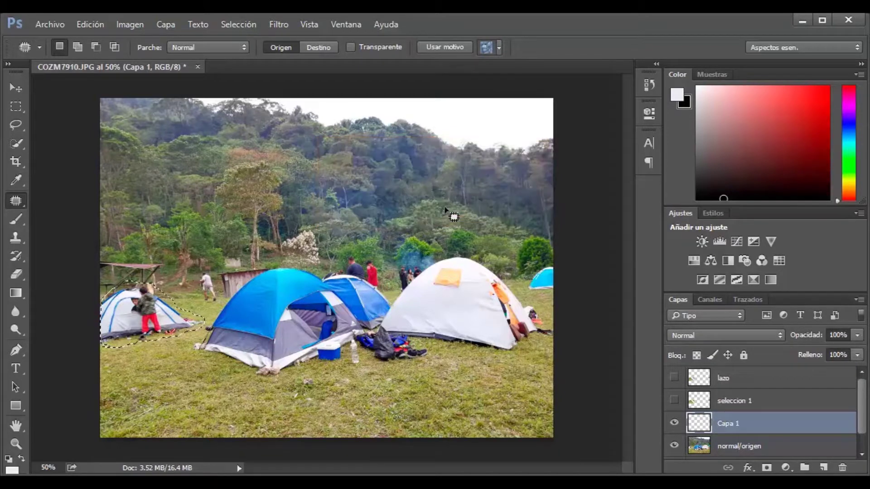
pyautogui.moveTo(767, 422); pyautogui.dragTo(841, 471)
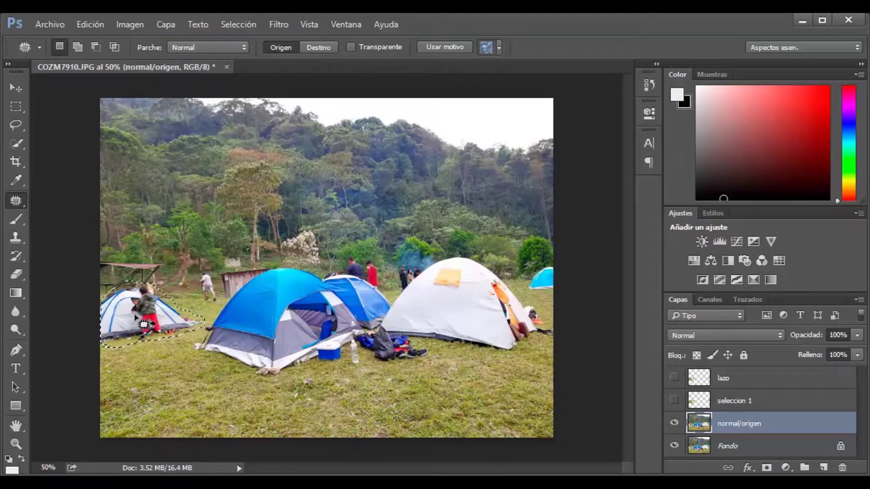
pyautogui.moveTo(134, 317)
pyautogui.mouseDown()
pyautogui.moveTo(203, 391)
pyautogui.moveTo(216, 389)
pyautogui.mouseUp()
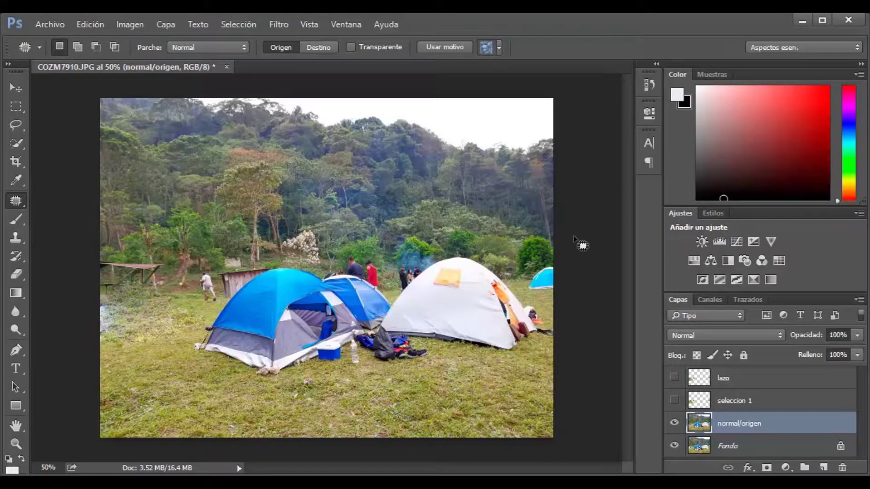
pyautogui.hotkey('ctrl', 'd')
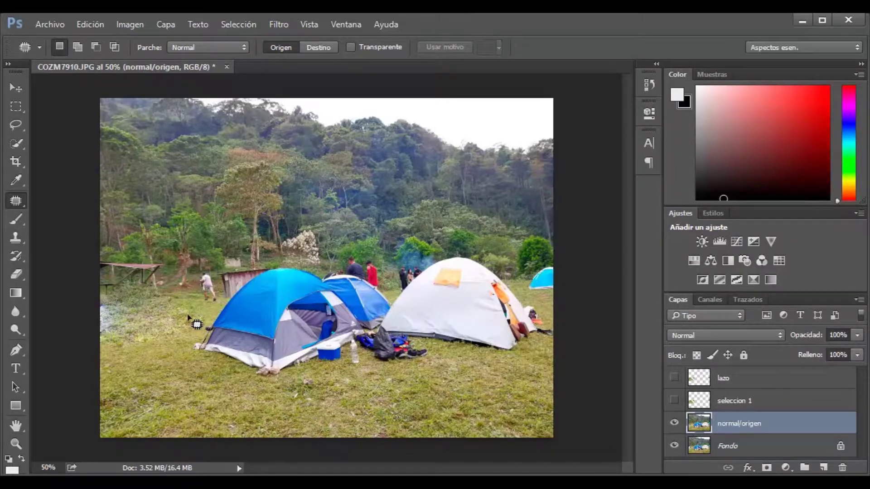
pyautogui.click(240, 47)
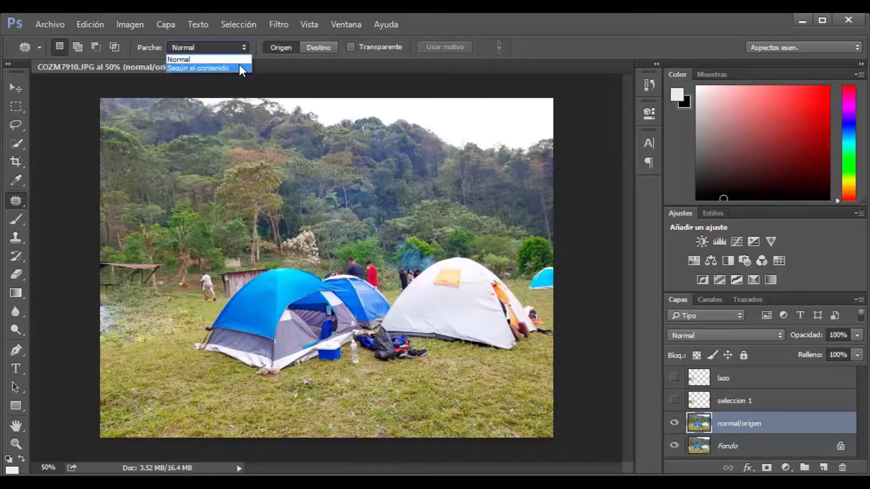
pyautogui.click(239, 59)
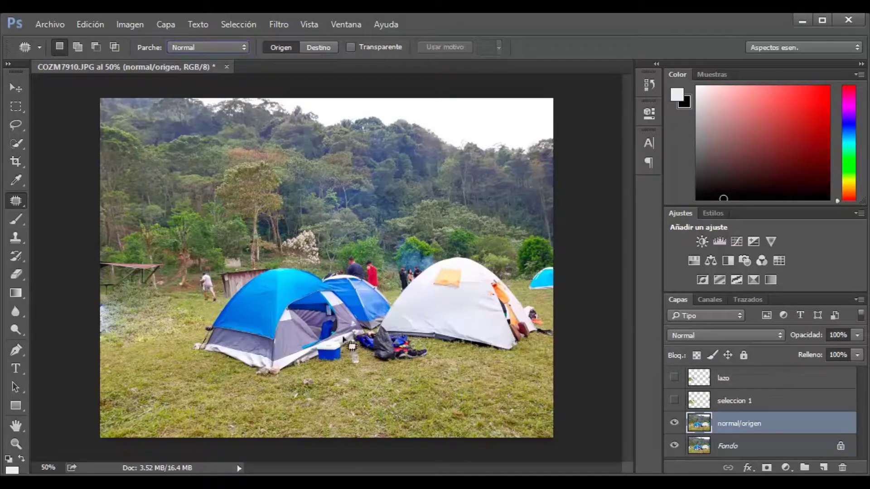
pyautogui.scroll(1, 343, 337)
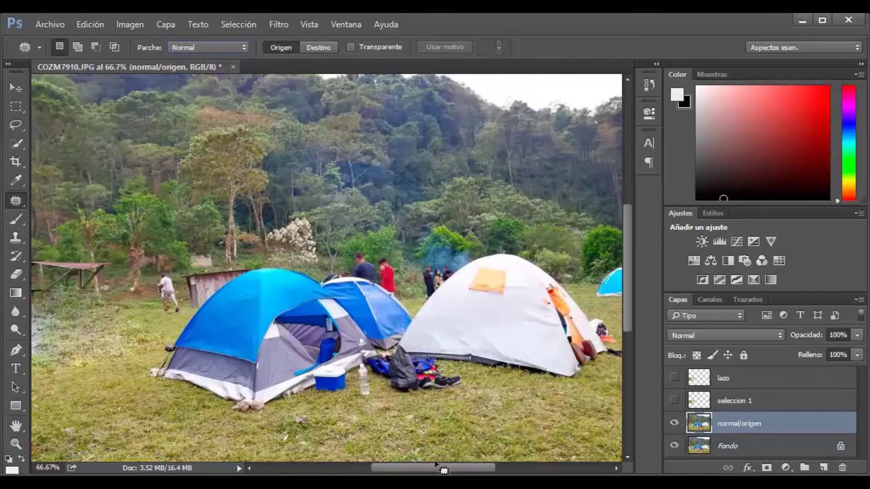
pyautogui.moveTo(403, 471); pyautogui.dragTo(380, 474)
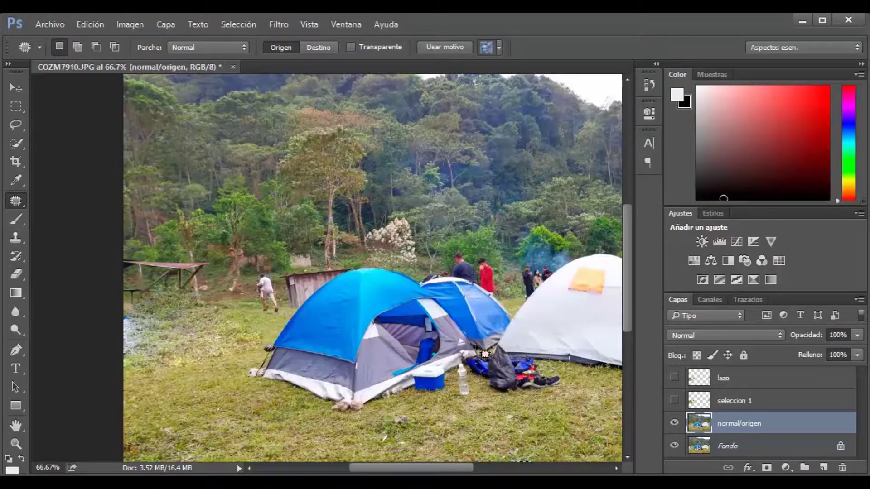
pyautogui.click(674, 401)
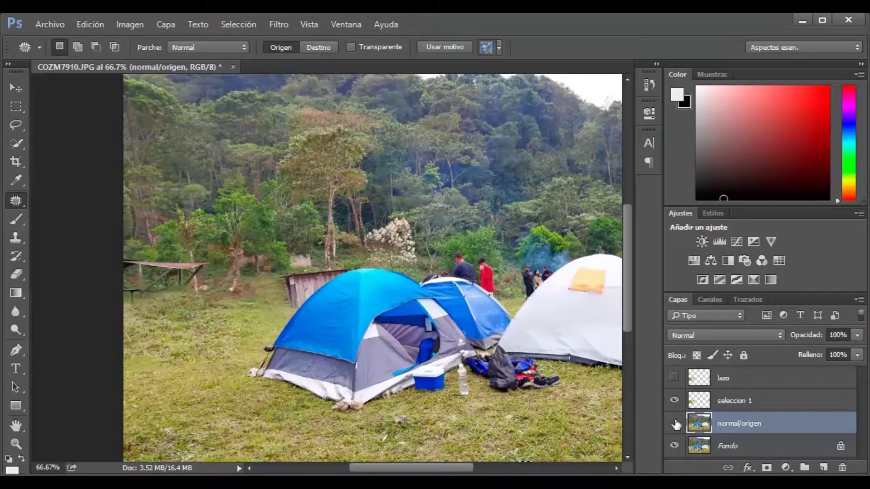
pyautogui.click(674, 423)
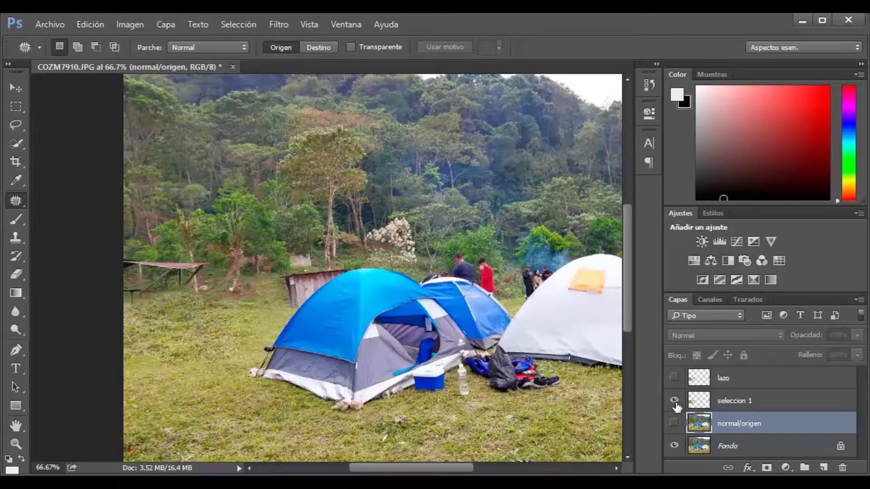
pyautogui.click(674, 423)
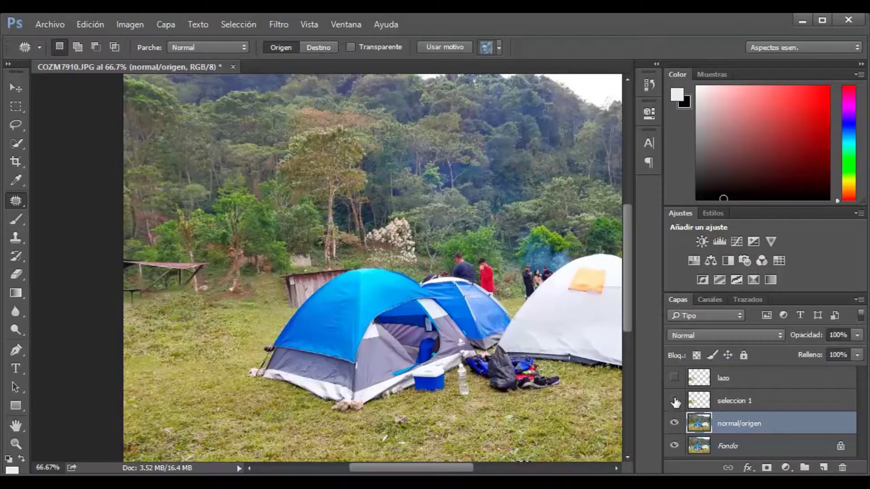
pyautogui.click(674, 401)
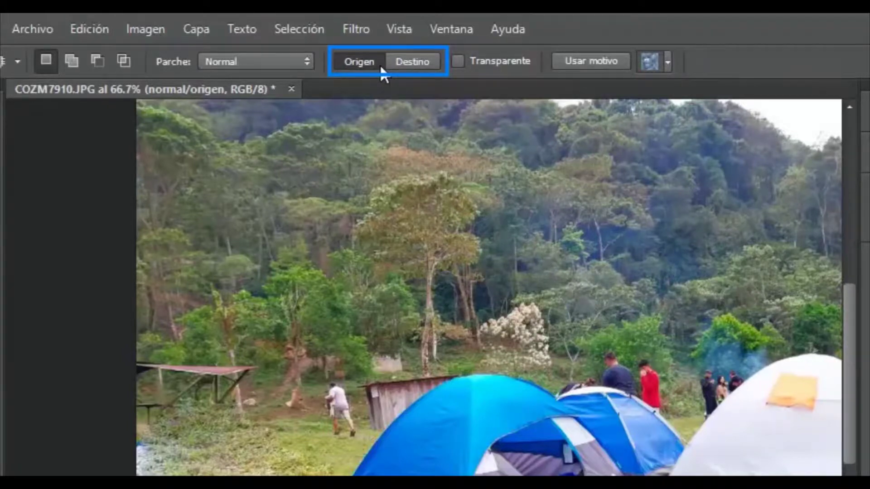
# Step: Switch patch mode to destination, hide normal/origen, and remove an unwanted Capa 1 layer
pyautogui.click(416, 61)
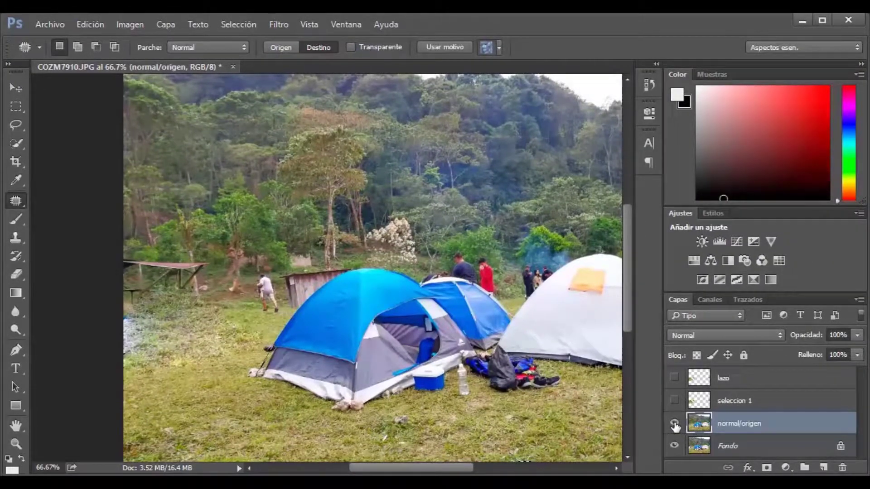
pyautogui.click(674, 424)
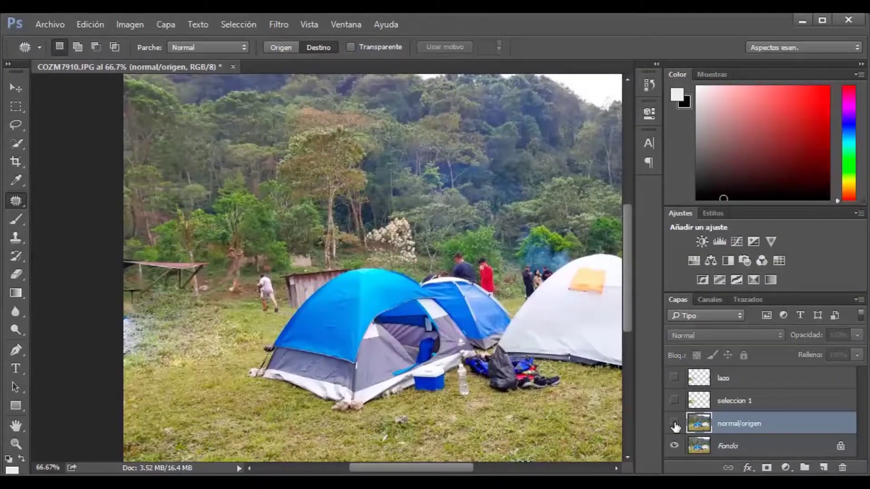
pyautogui.click(722, 450)
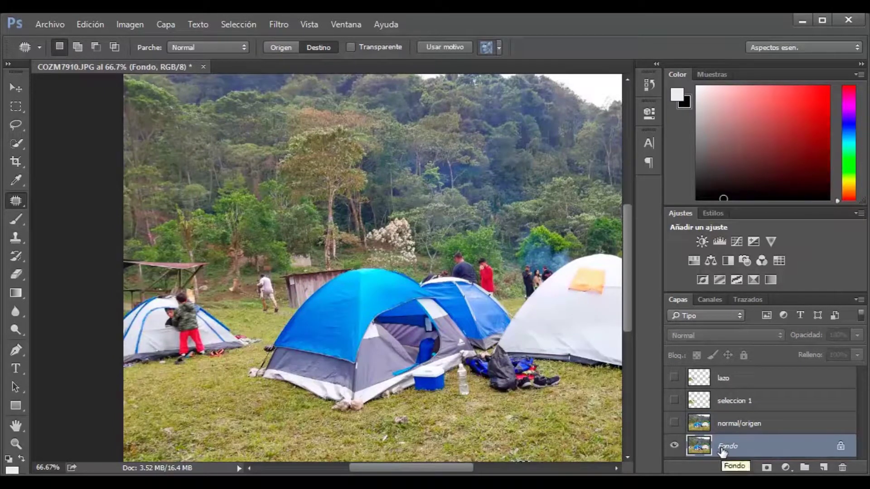
pyautogui.hotkey('ctrl', 'j')
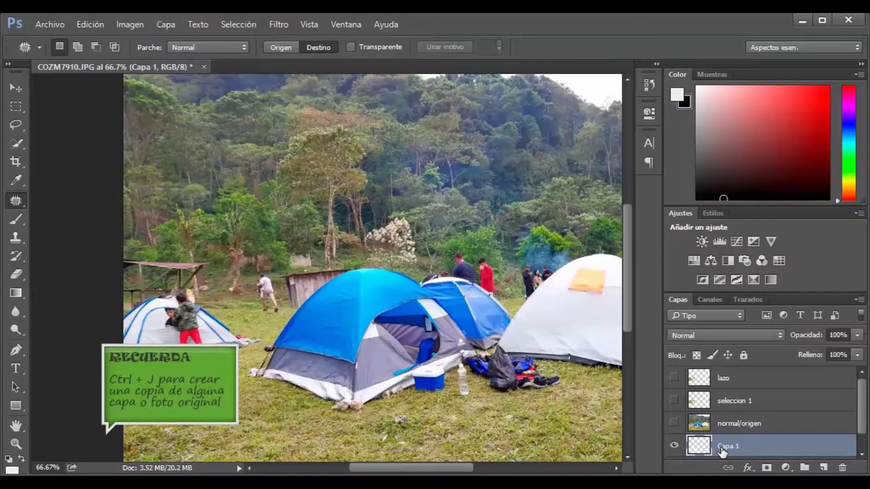
pyautogui.scroll(-1, 861, 428)
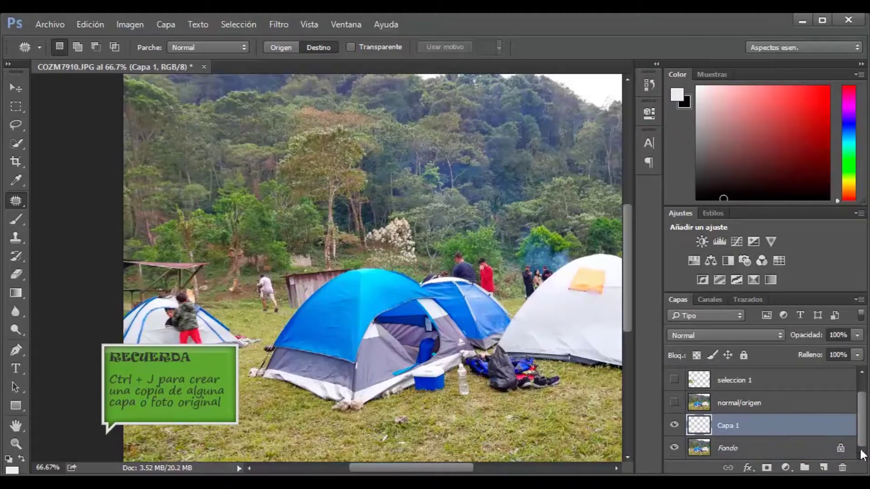
pyautogui.moveTo(783, 425); pyautogui.dragTo(843, 467)
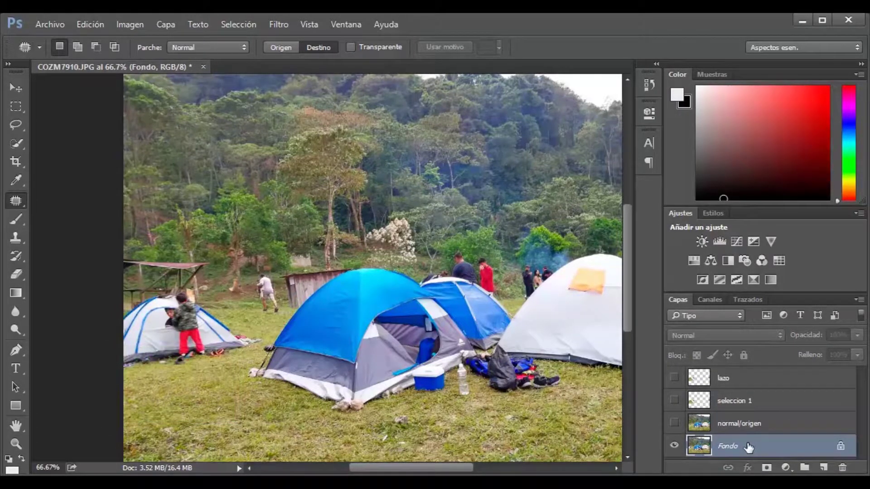
# Step: Duplicate Fondo again and rename the copy 'destino'
pyautogui.hotkey('ctrl', 'j')
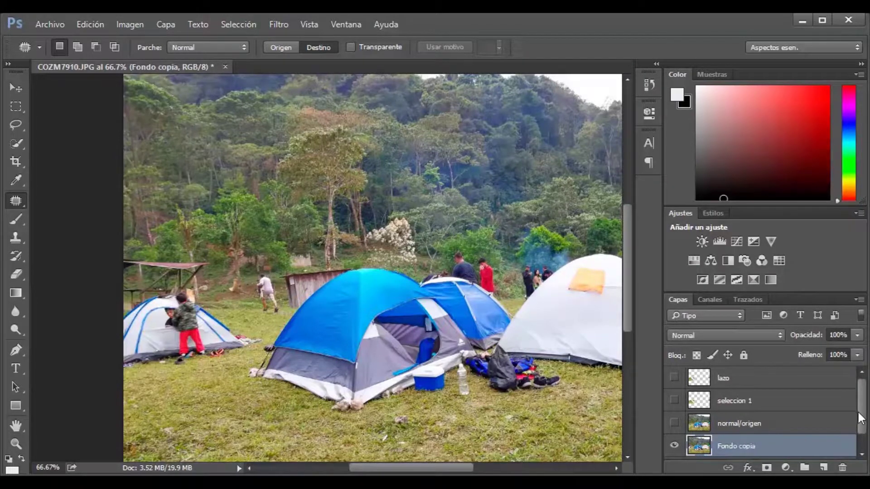
pyautogui.scroll(-1, 863, 420)
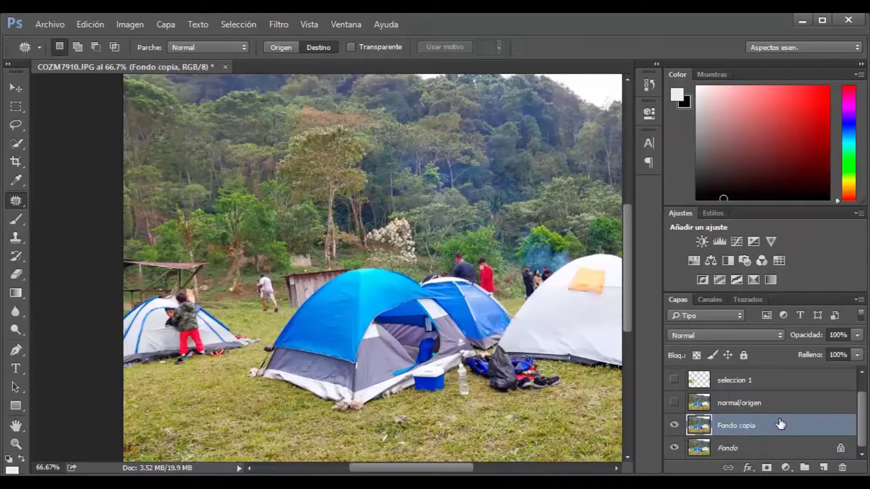
pyautogui.doubleClick(735, 426)
pyautogui.write('d')
pyautogui.write('o')
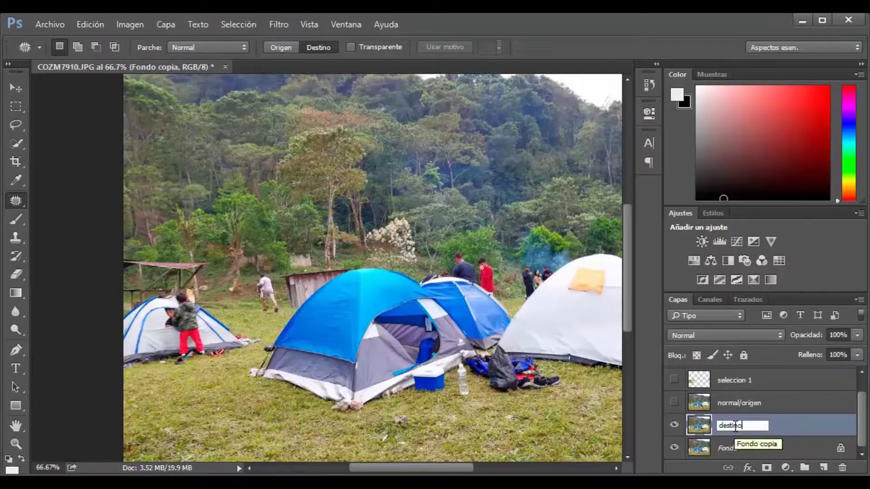
pyautogui.press('Return')
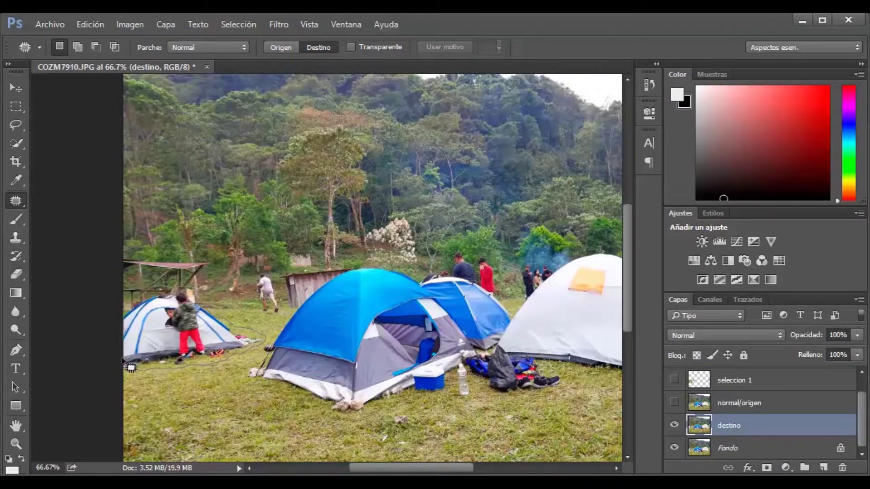
# Step: Copy the small tent and child into the lower-left meadow and the top-right forest
pyautogui.moveTo(131, 371); pyautogui.dragTo(127, 367)
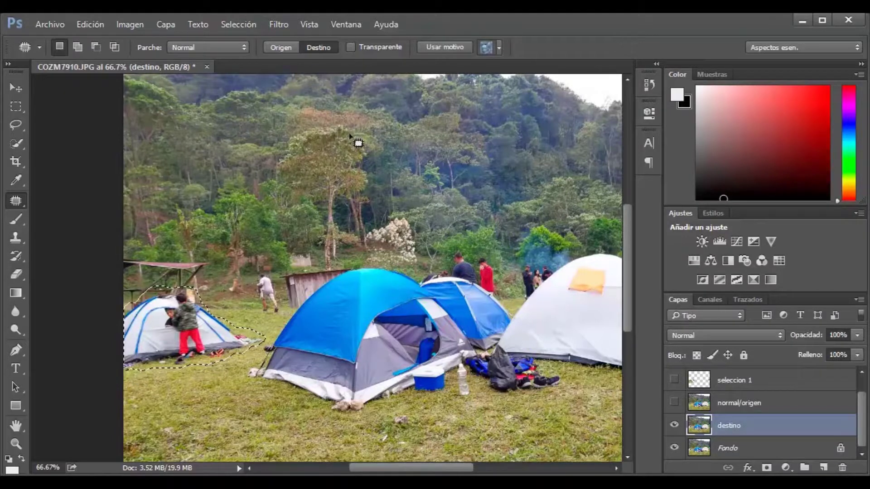
pyautogui.moveTo(175, 326); pyautogui.dragTo(208, 410)
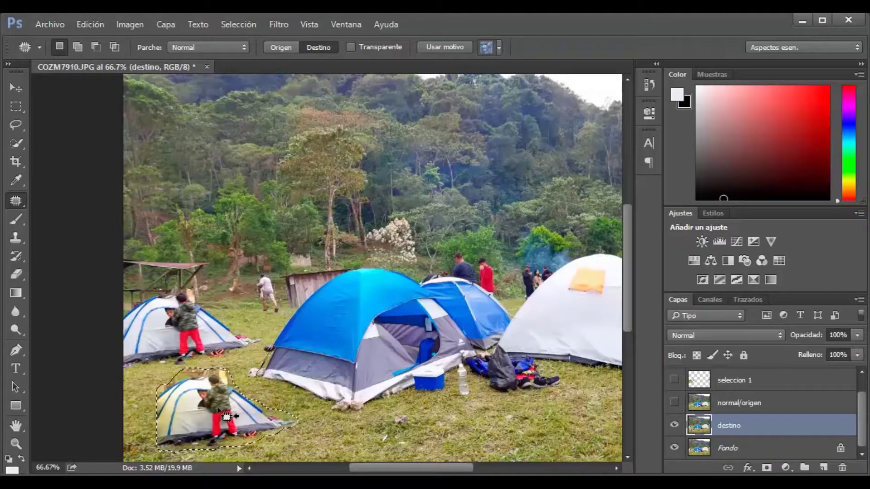
pyautogui.moveTo(227, 416)
pyautogui.mouseDown()
pyautogui.moveTo(363, 209)
pyautogui.moveTo(535, 130)
pyautogui.mouseUp()
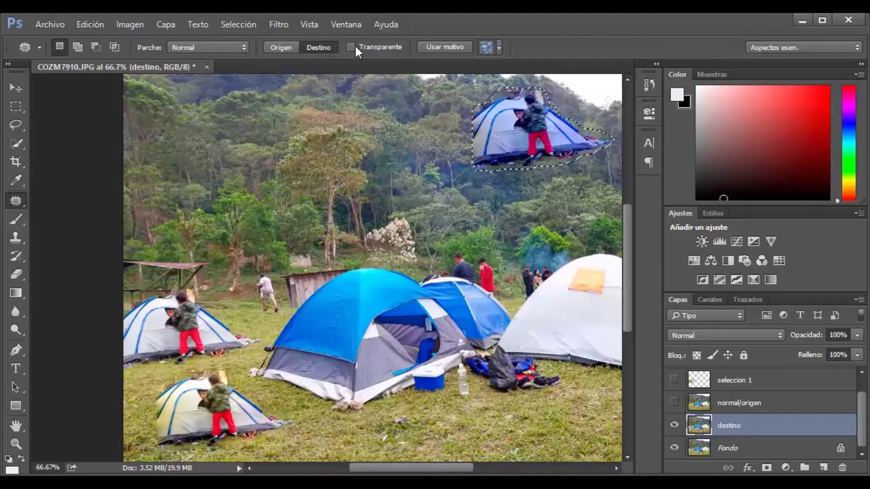
# Step: Hide the destino layer, then make and delete a stray Capa 1 from Fondo
pyautogui.click(673, 428)
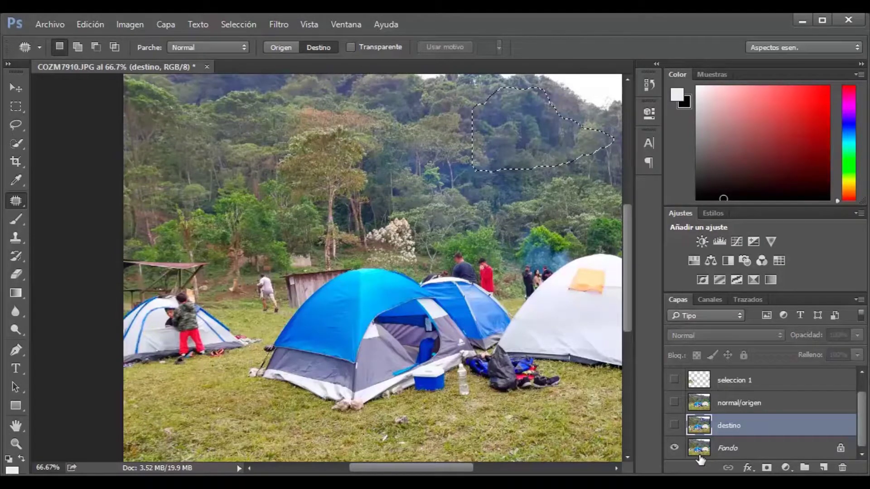
pyautogui.click(729, 451)
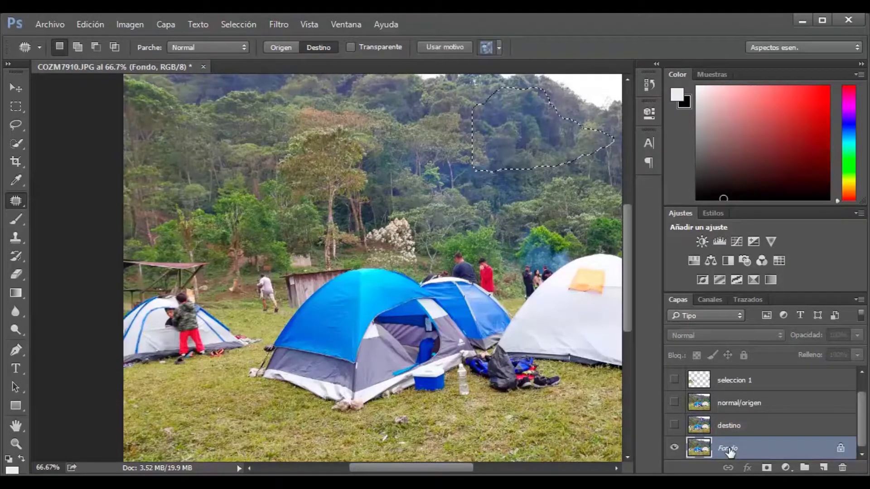
pyautogui.hotkey('ctrl', 'j')
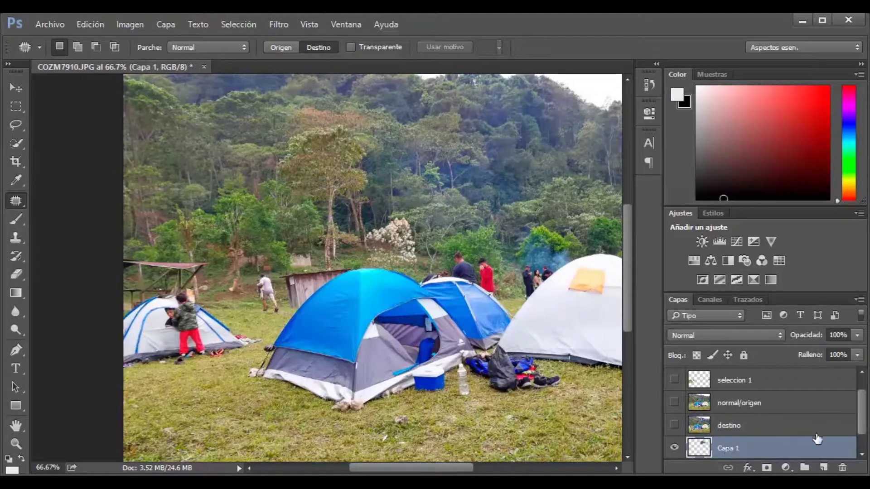
pyautogui.moveTo(765, 451); pyautogui.dragTo(842, 467)
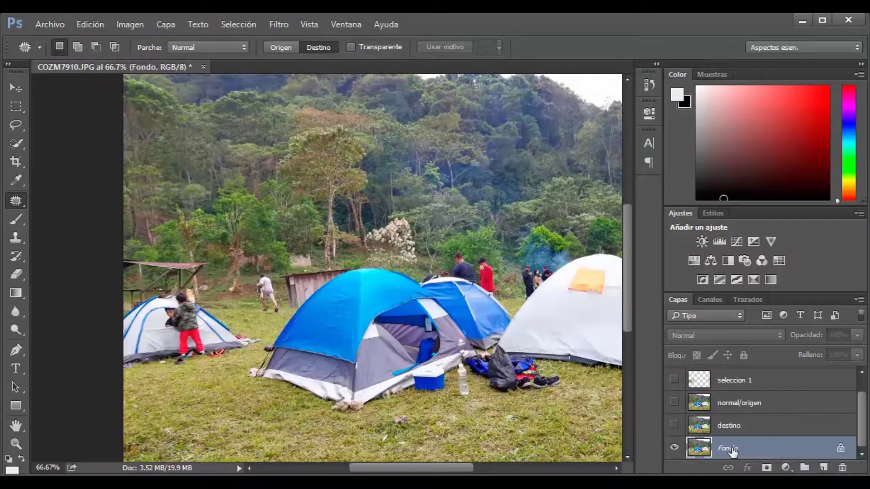
# Step: Duplicate the Fondo layer and name the copy 'transparencia/patron'
pyautogui.moveTo(732, 449); pyautogui.dragTo(823, 467)
pyautogui.doubleClick(749, 448)
pyautogui.write('trans')
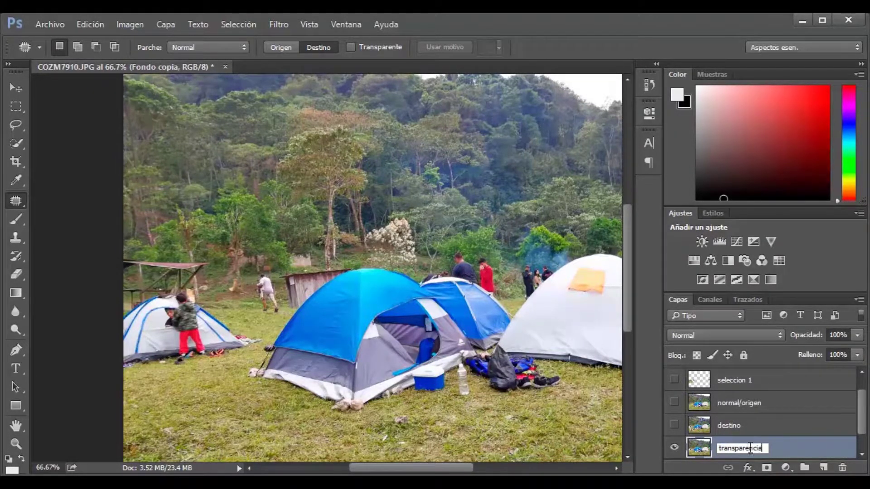
pyautogui.write('patron')
pyautogui.press('Return')
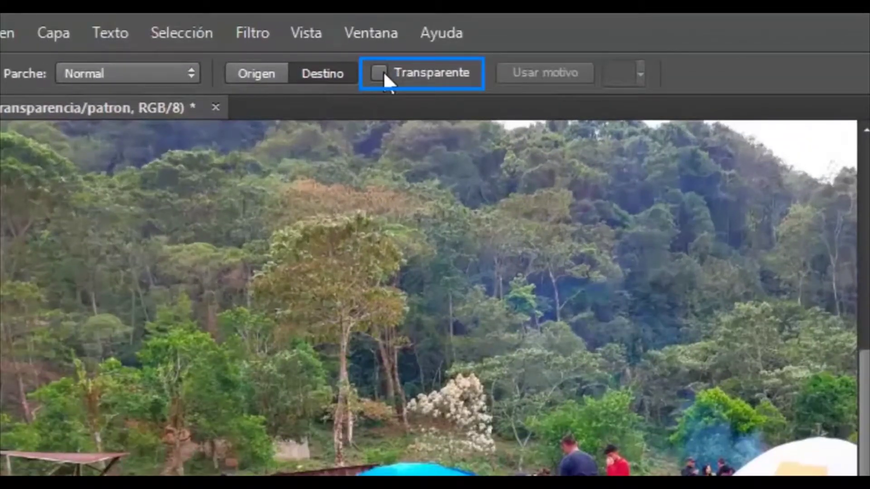
# Step: Turn on Transparente for the Patch tool and begin outlining the small left tent
pyautogui.click(259, 72)
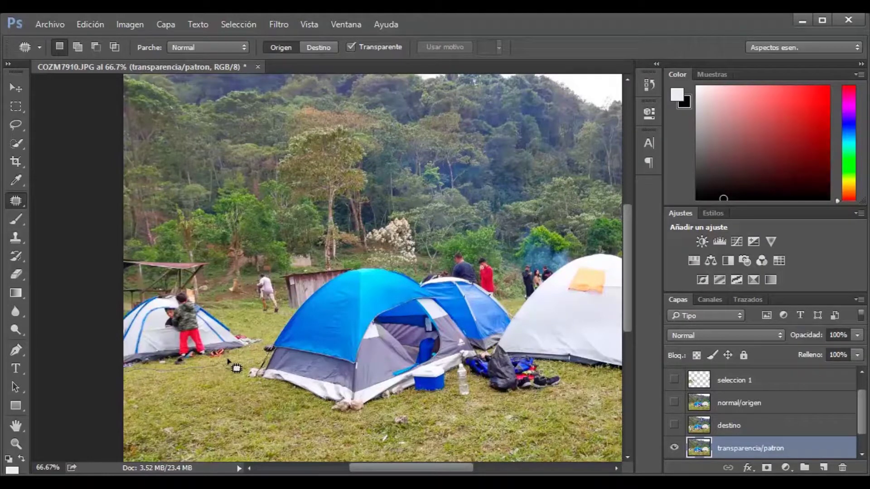
pyautogui.moveTo(245, 355)
pyautogui.mouseDown()
pyautogui.moveTo(236, 329)
pyautogui.moveTo(177, 297)
pyautogui.moveTo(135, 321)
pyautogui.moveTo(135, 380)
pyautogui.mouseUp()
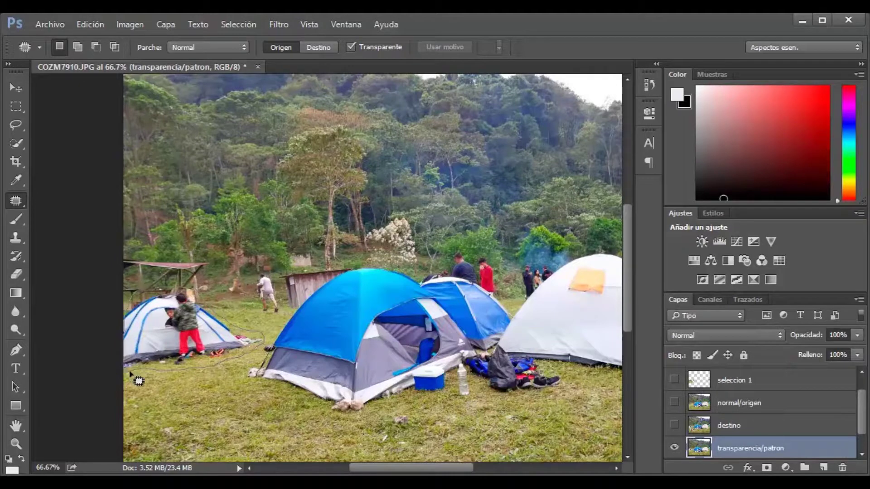
# Step: Patch the small tent transparently with the trees, forest, middle tent and flowering tree
pyautogui.moveTo(130, 373); pyautogui.dragTo(129, 371)
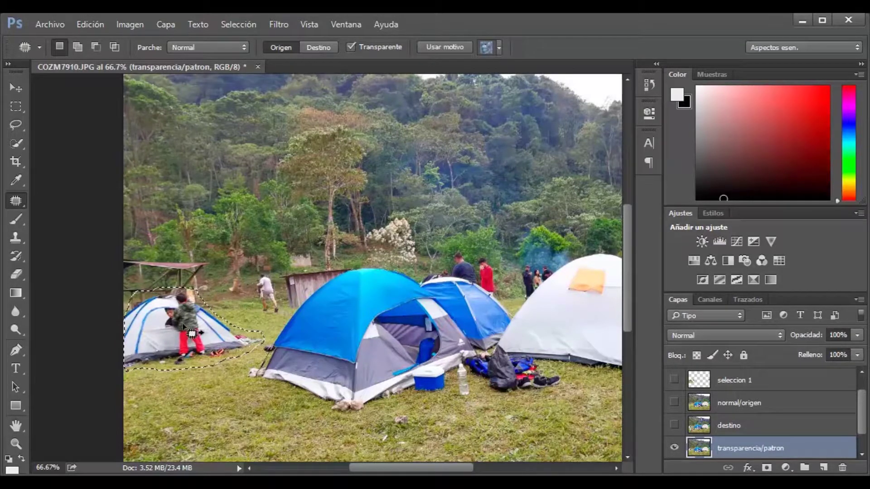
pyautogui.moveTo(192, 334); pyautogui.dragTo(254, 191)
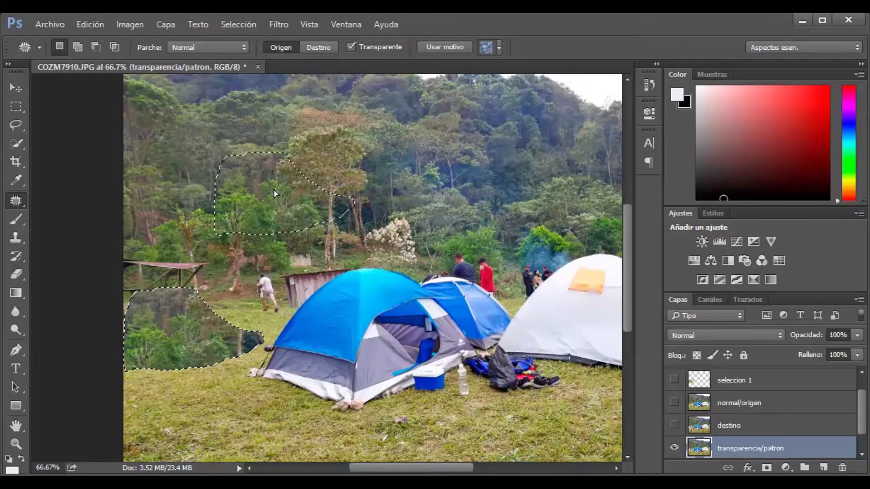
pyautogui.moveTo(253, 192); pyautogui.dragTo(274, 190)
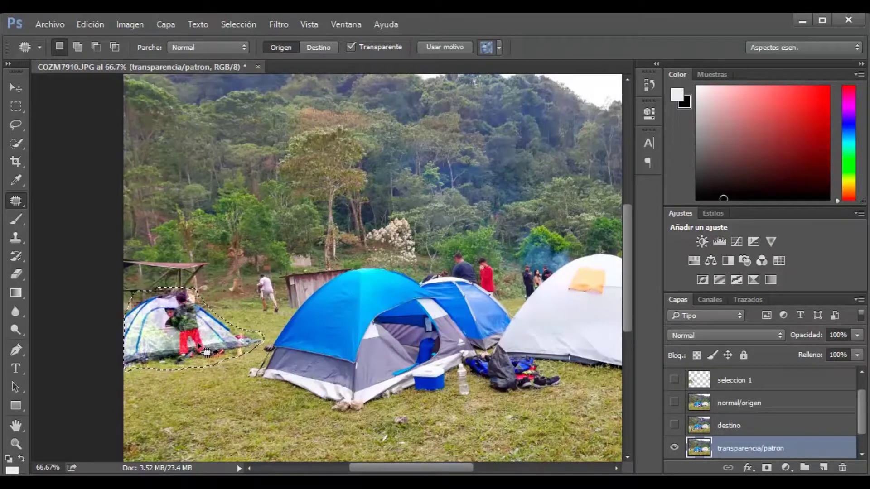
pyautogui.moveTo(236, 343); pyautogui.dragTo(536, 116)
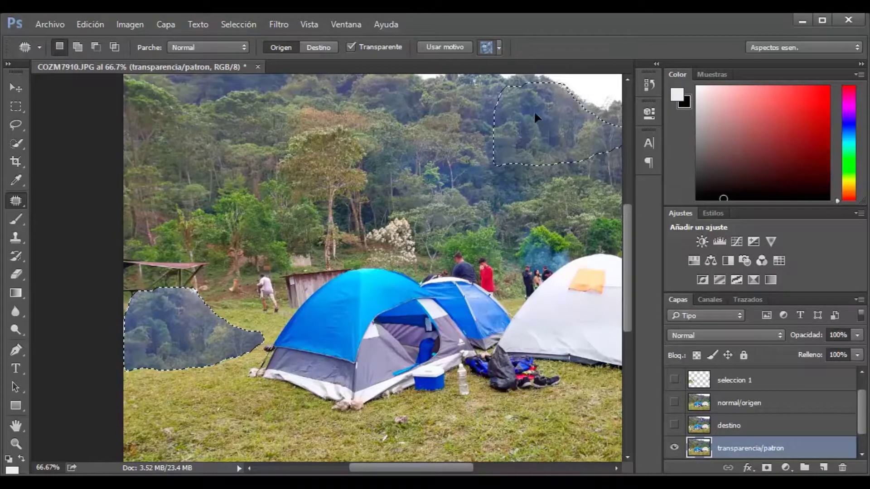
pyautogui.moveTo(536, 116); pyautogui.dragTo(528, 110)
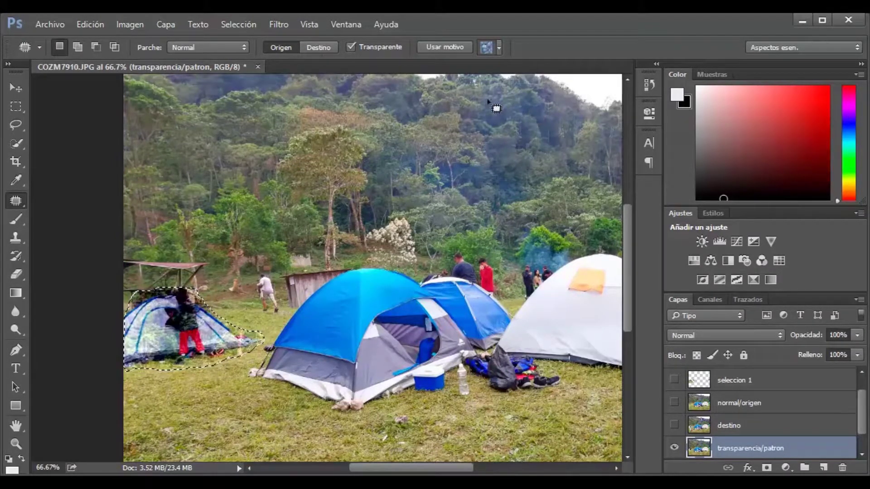
pyautogui.moveTo(190, 332)
pyautogui.mouseDown()
pyautogui.moveTo(426, 356)
pyautogui.moveTo(424, 320)
pyautogui.mouseUp()
pyautogui.moveTo(178, 356)
pyautogui.mouseDown()
pyautogui.moveTo(401, 244)
pyautogui.moveTo(420, 205)
pyautogui.mouseUp()
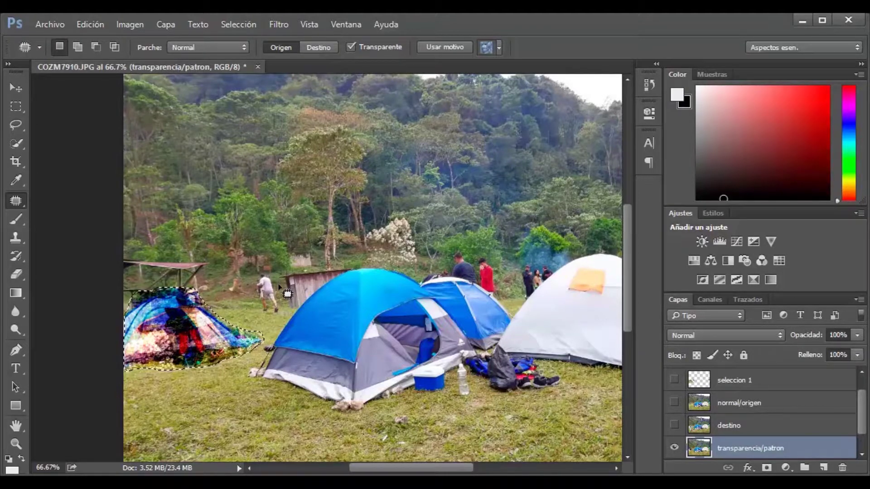
# Step: Outline the walking man near the shed and fill it with the grey lined pattern
pyautogui.hotkey('ctrl', 'd')
pyautogui.moveTo(246, 293); pyautogui.dragTo(282, 290)
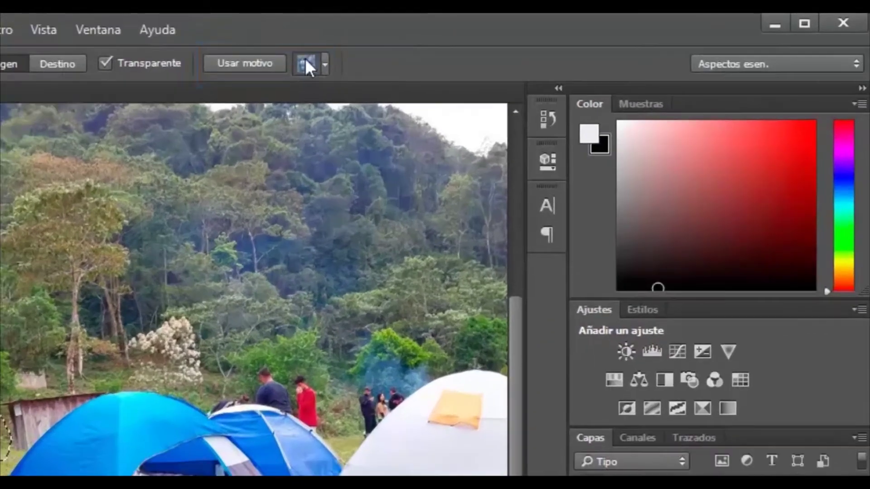
pyautogui.click(498, 47)
pyautogui.click(267, 119)
pyautogui.click(260, 64)
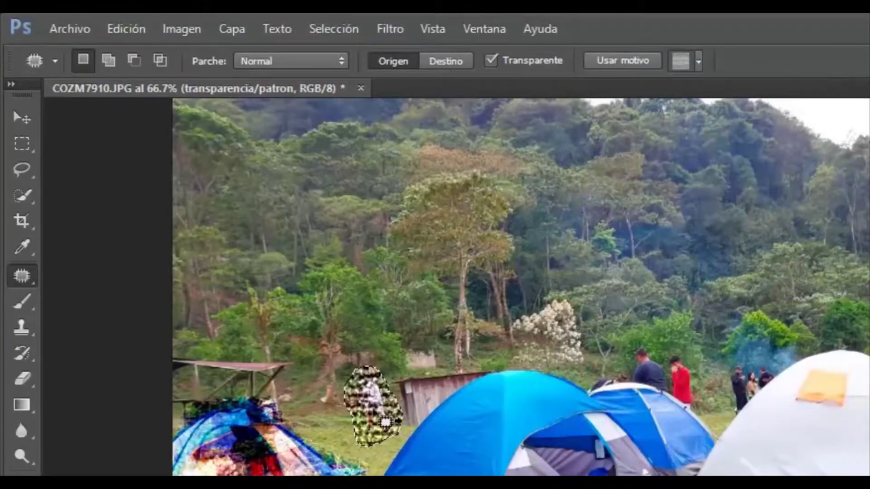
# Step: Refill the man's outline with the first pattern and deselect
pyautogui.click(698, 63)
pyautogui.click(582, 102)
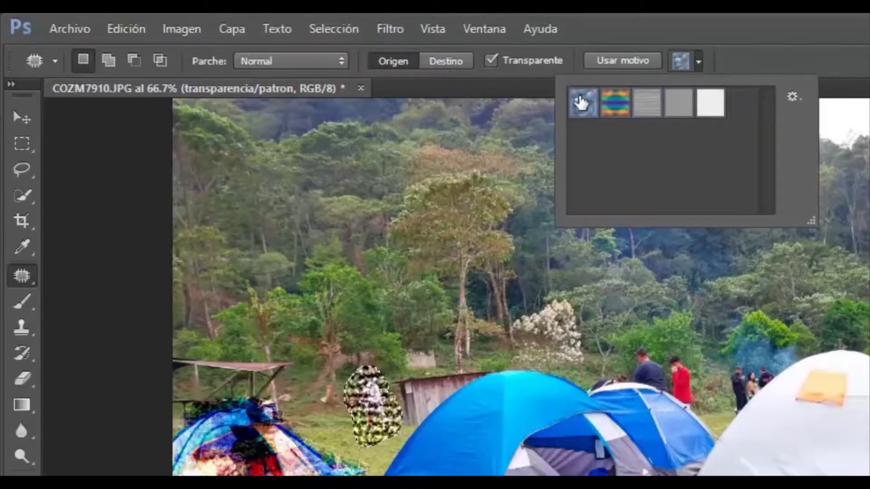
pyautogui.click(615, 56)
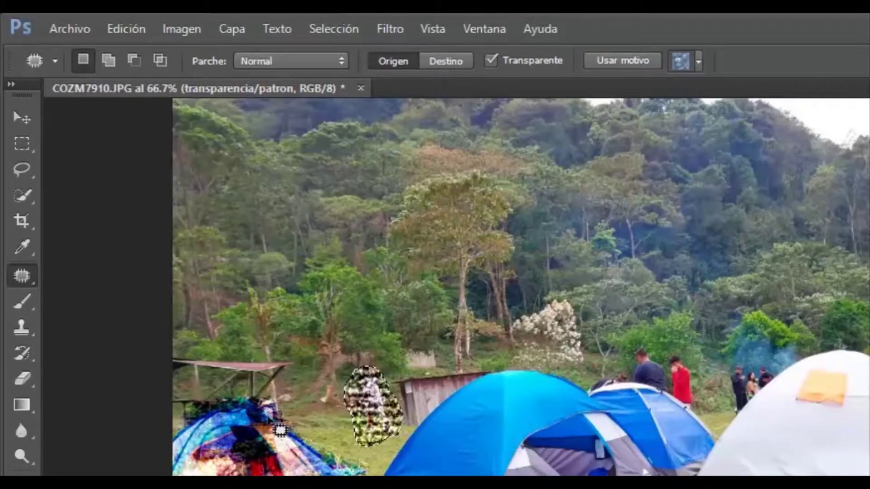
pyautogui.hotkey('ctrl', 'd')
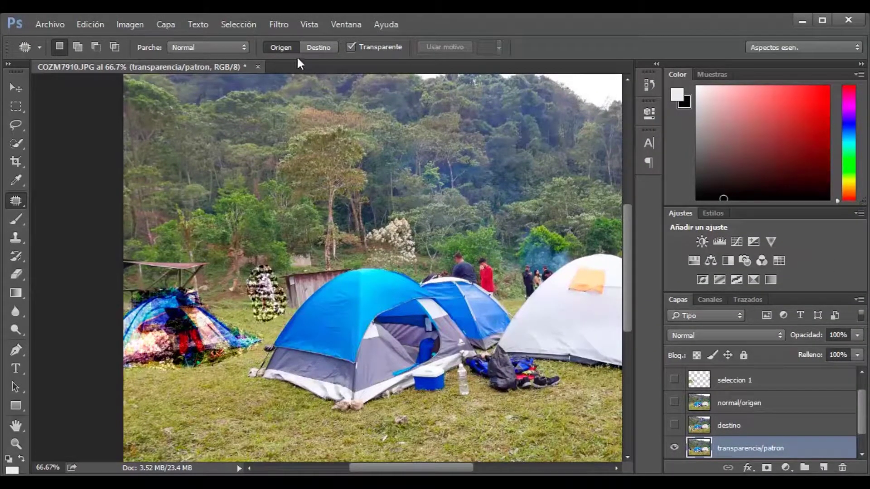
# Step: Switch the Patch tool to Según el contenido mode and hide the transparencia/patron layer
pyautogui.click(227, 48)
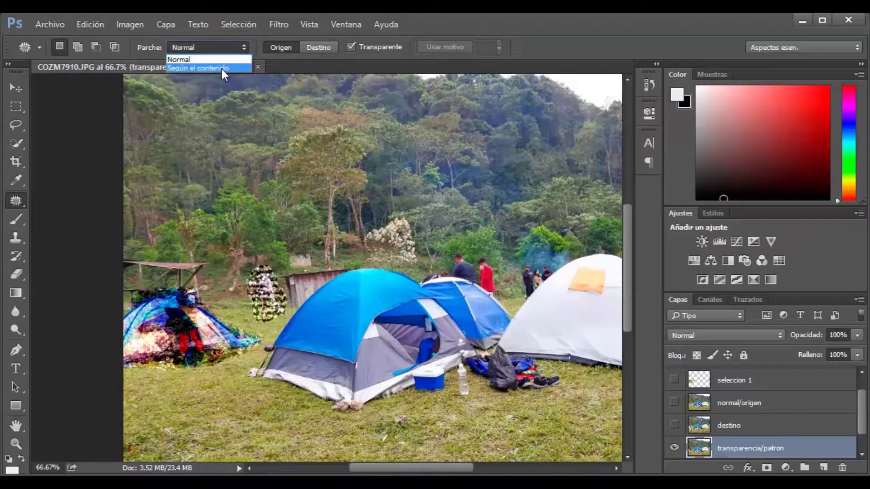
pyautogui.click(221, 67)
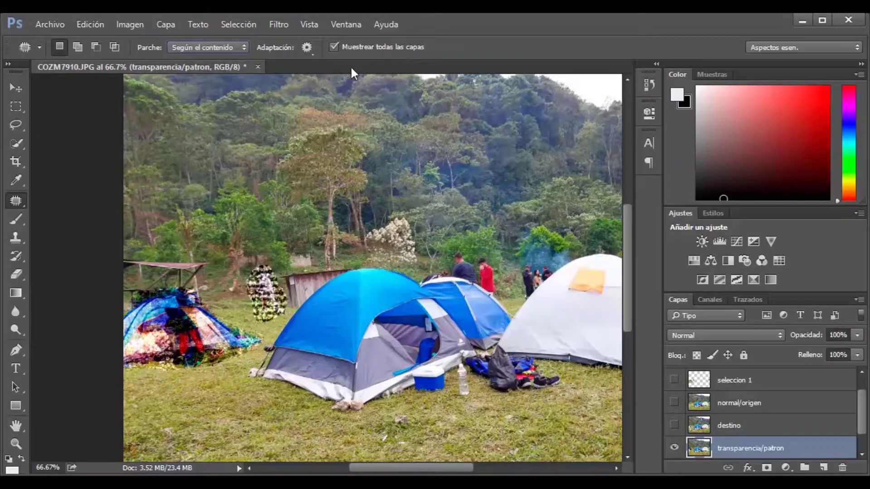
pyautogui.moveTo(626, 273); pyautogui.dragTo(629, 303)
pyautogui.moveTo(438, 473); pyautogui.dragTo(461, 473)
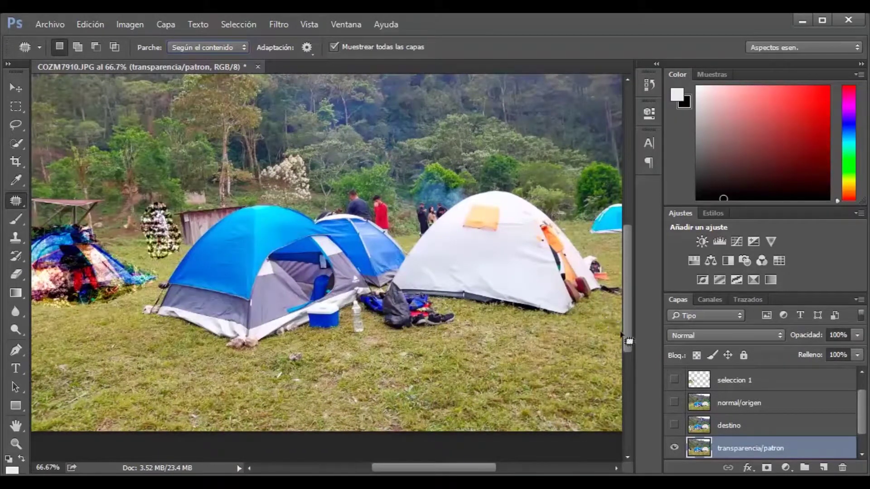
pyautogui.moveTo(624, 335); pyautogui.dragTo(624, 318)
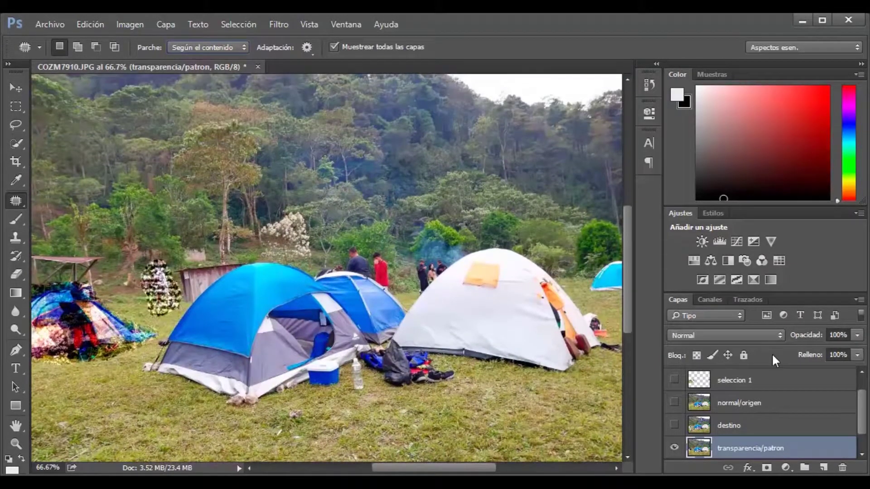
pyautogui.click(674, 447)
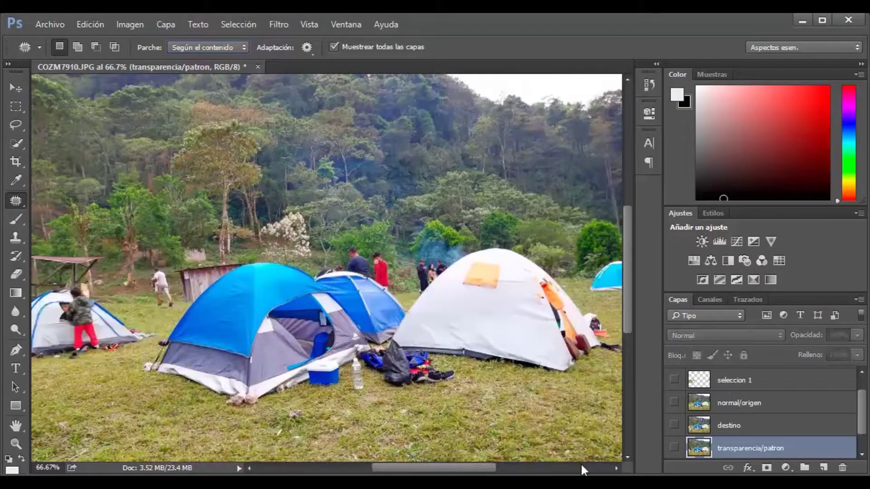
pyautogui.moveTo(493, 467); pyautogui.dragTo(490, 467)
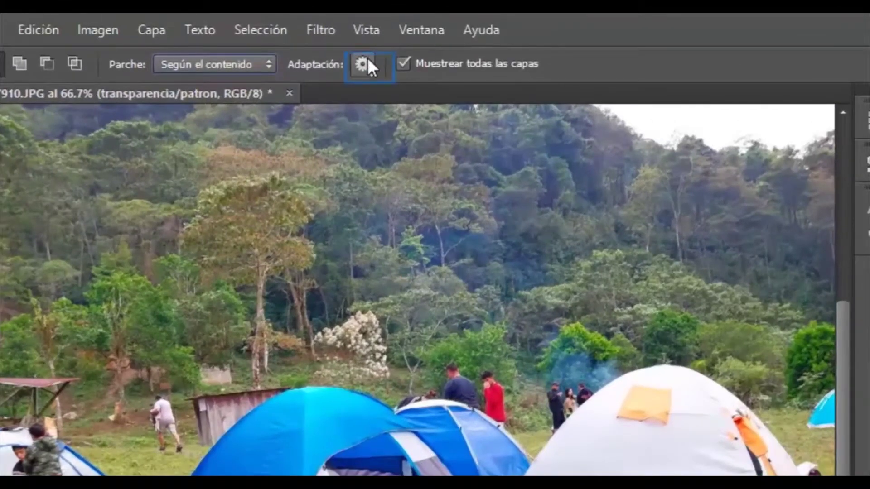
# Step: Raise the Estructura adaptation value from 2 to 5
pyautogui.click(309, 44)
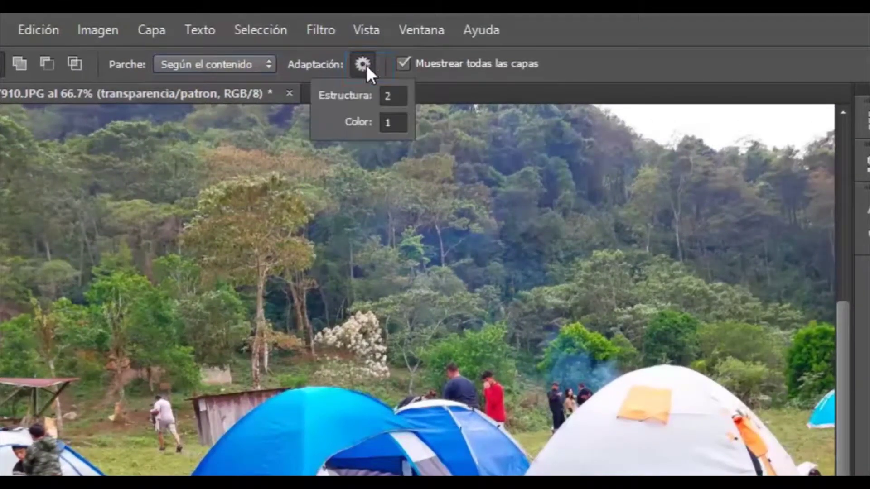
pyautogui.doubleClick(404, 97)
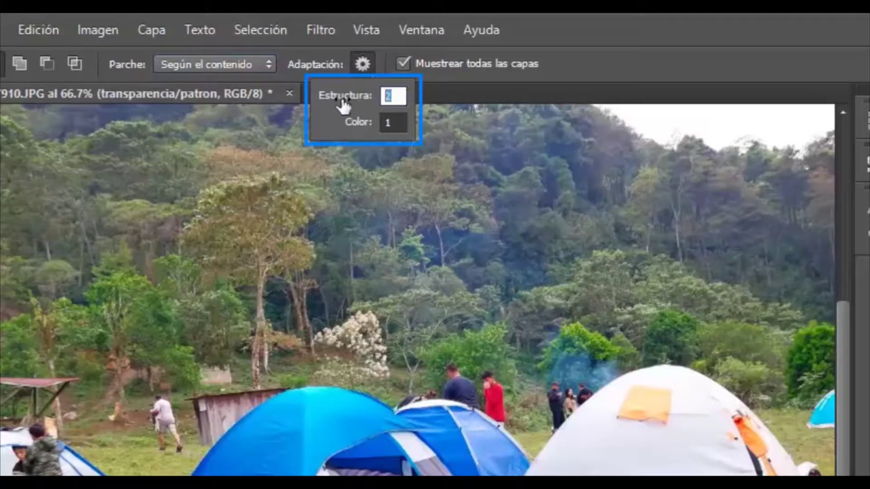
pyautogui.write('5')
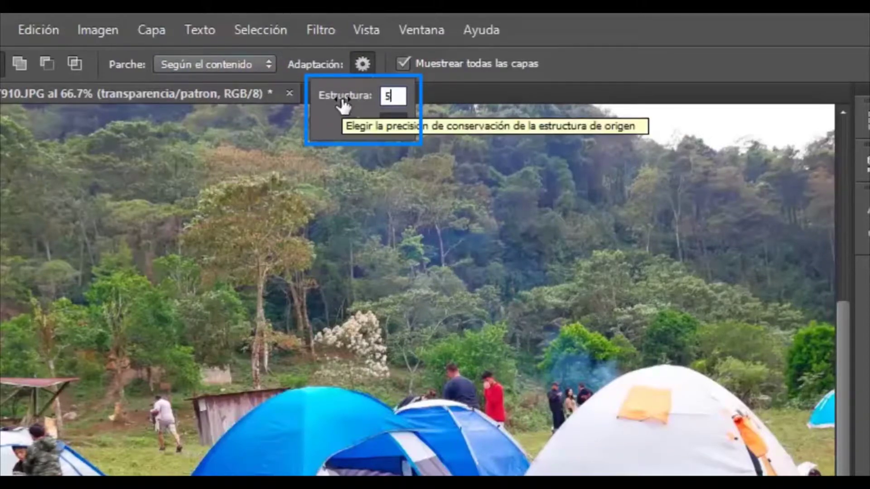
pyautogui.press('Return')
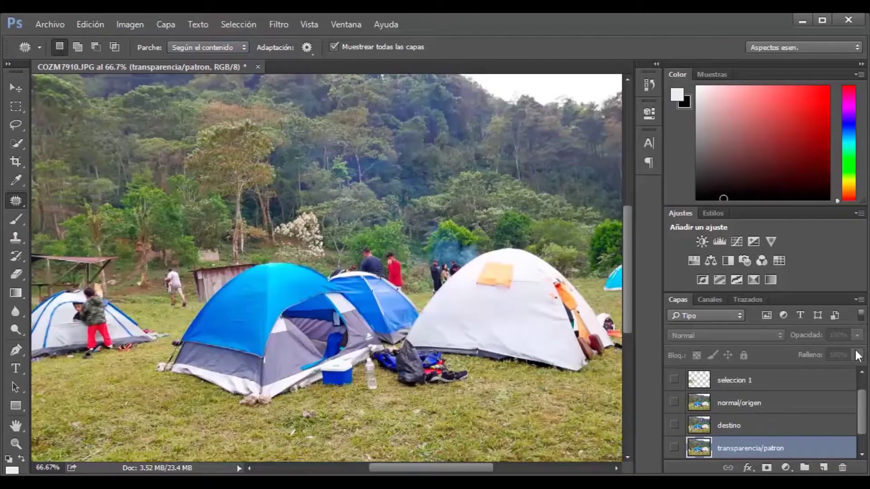
# Step: On the Fondo layer, outline the area around the left white tent and child
pyautogui.moveTo(865, 419); pyautogui.dragTo(865, 445)
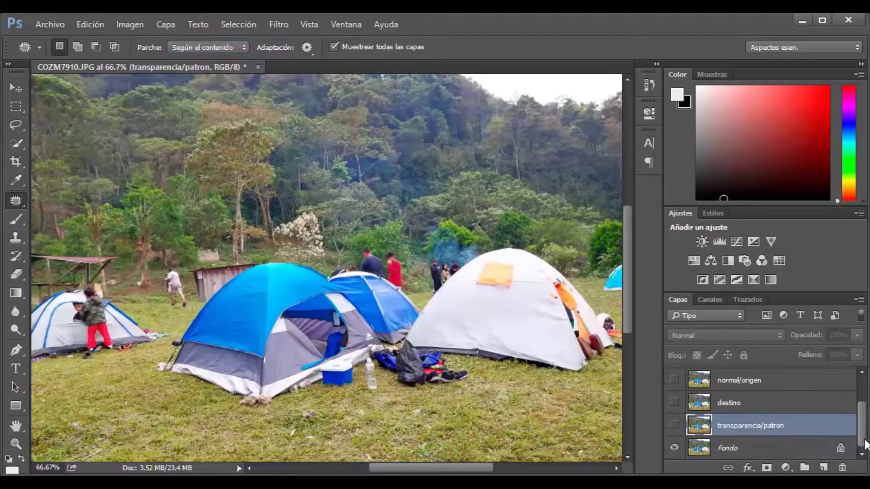
pyautogui.click(780, 454)
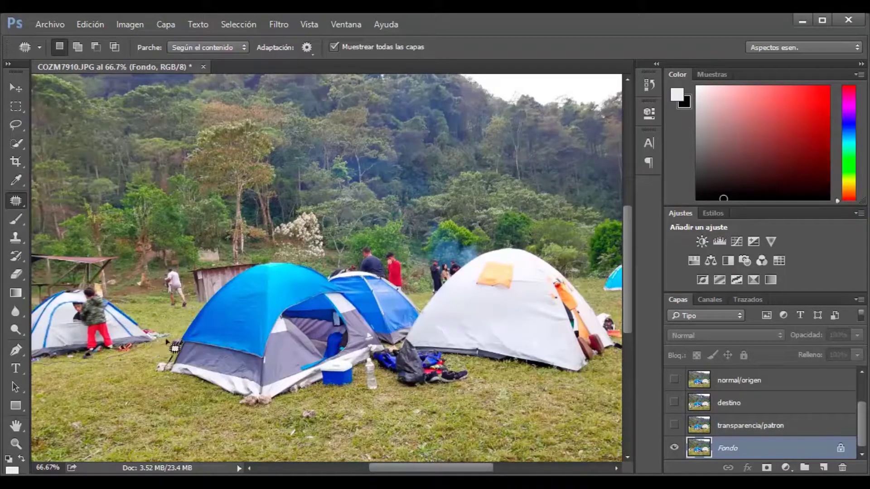
pyautogui.moveTo(172, 336); pyautogui.dragTo(112, 298)
pyautogui.moveTo(117, 301)
pyautogui.mouseDown()
pyautogui.moveTo(48, 305)
pyautogui.moveTo(41, 373)
pyautogui.mouseUp()
pyautogui.moveTo(41, 372); pyautogui.dragTo(172, 344)
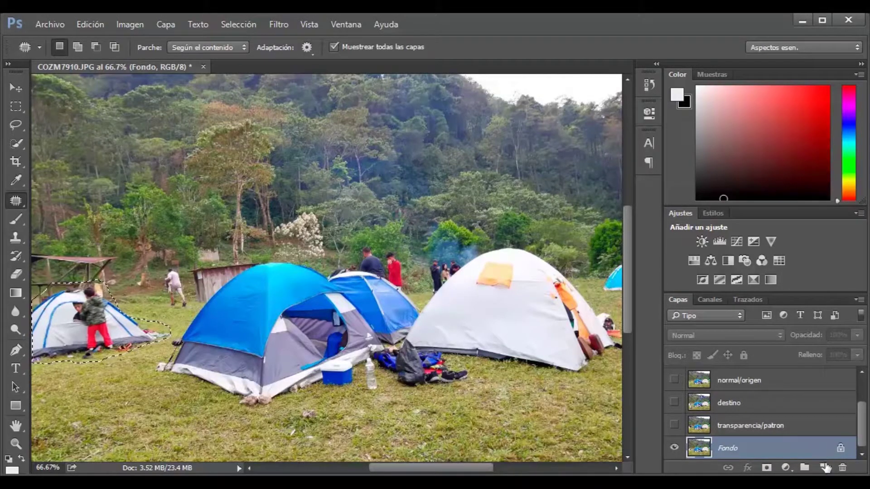
# Step: Add a new empty layer named 'adaptacion1' and start pulling grass from below the tent
pyautogui.click(823, 467)
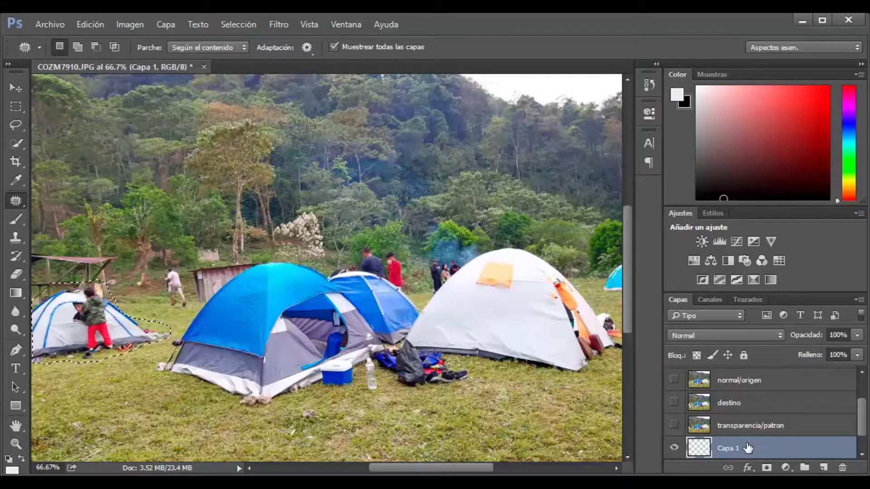
pyautogui.doubleClick(724, 447)
pyautogui.write('adaptac')
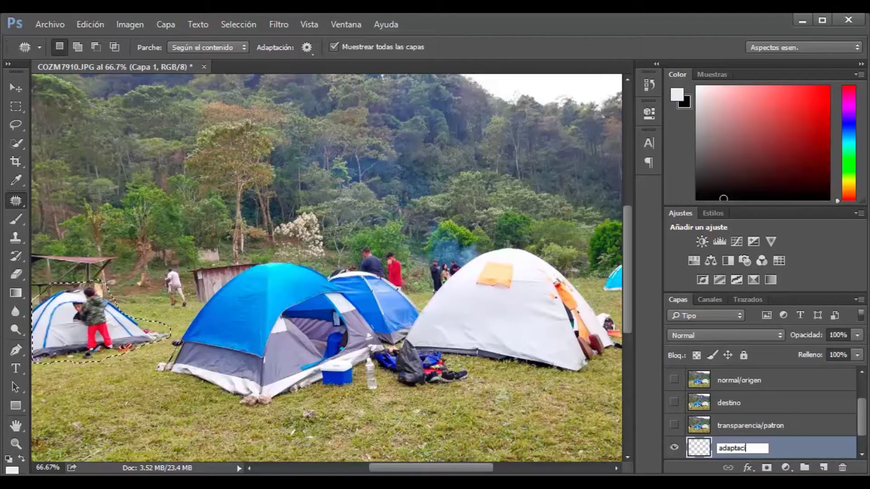
pyautogui.write('ion1')
pyautogui.press('Return')
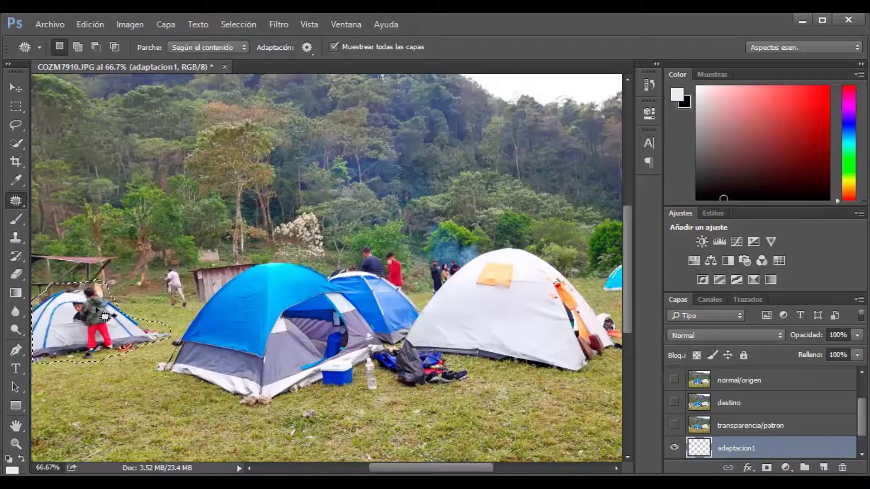
pyautogui.moveTo(105, 316); pyautogui.dragTo(149, 393)
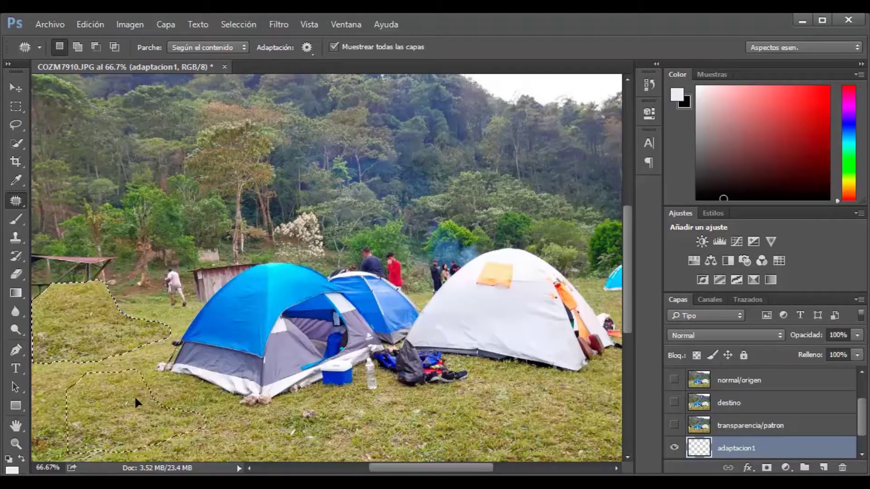
# Step: Move the grass source further right and down, then fit the photo and deselect
pyautogui.moveTo(149, 393); pyautogui.dragTo(195, 407)
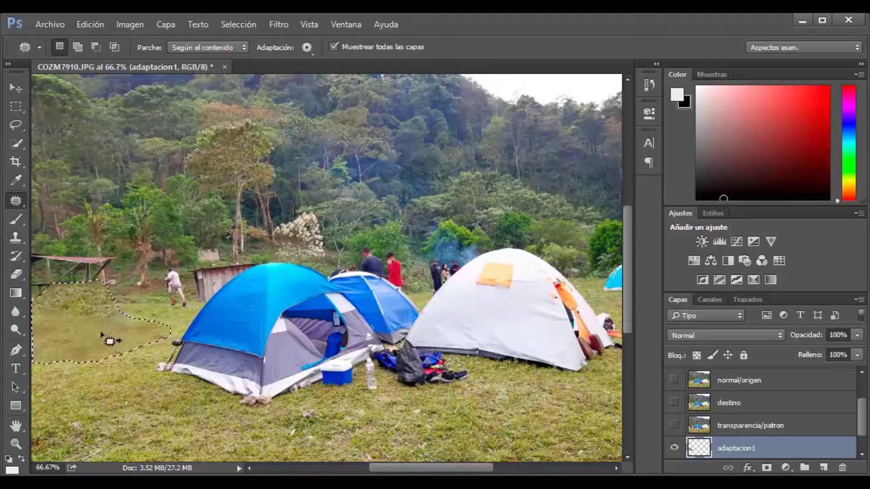
pyautogui.click(309, 47)
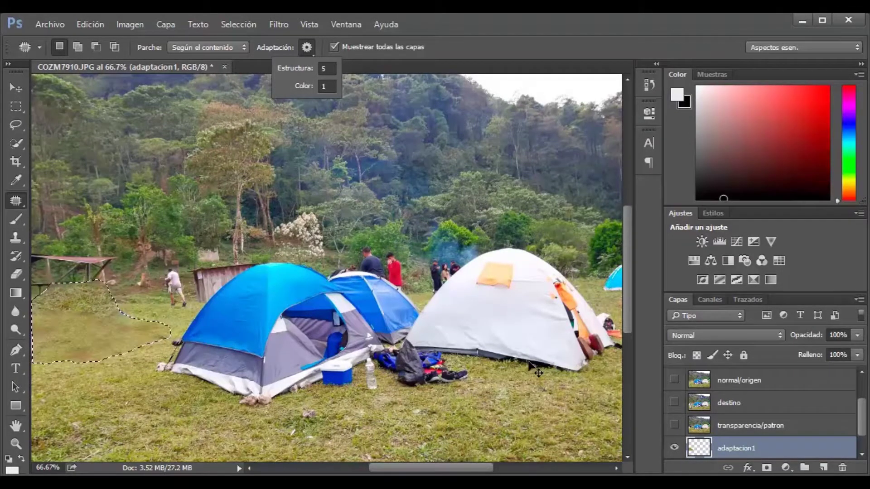
pyautogui.hotkey('ctrl', '-')
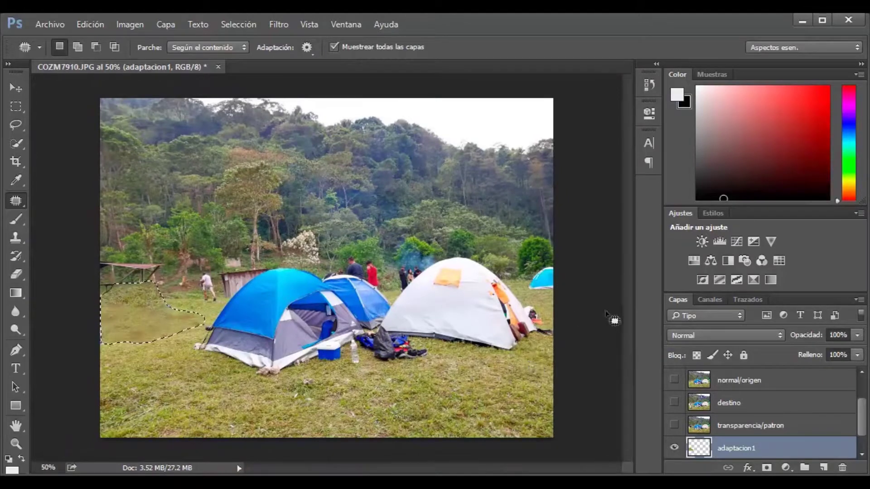
pyautogui.hotkey('ctrl', 'd')
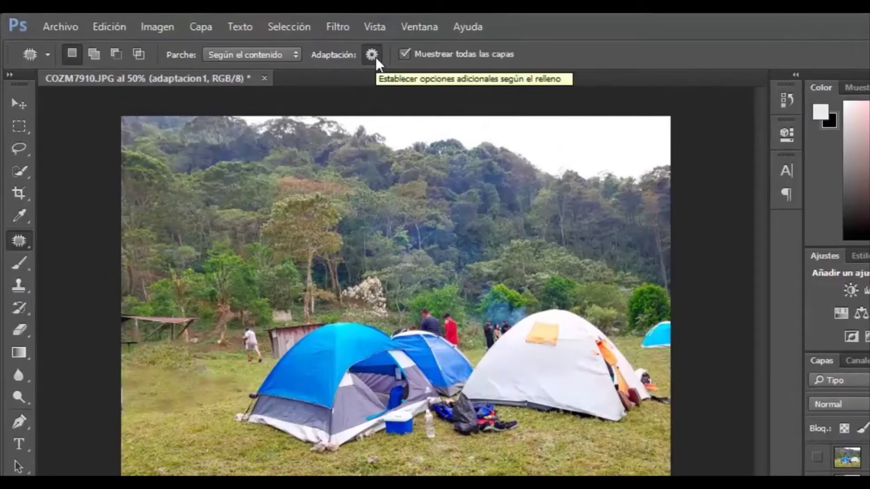
# Step: Set the Patch tool's Estructura adaptation value to 1
pyautogui.click(308, 48)
pyautogui.click(391, 81)
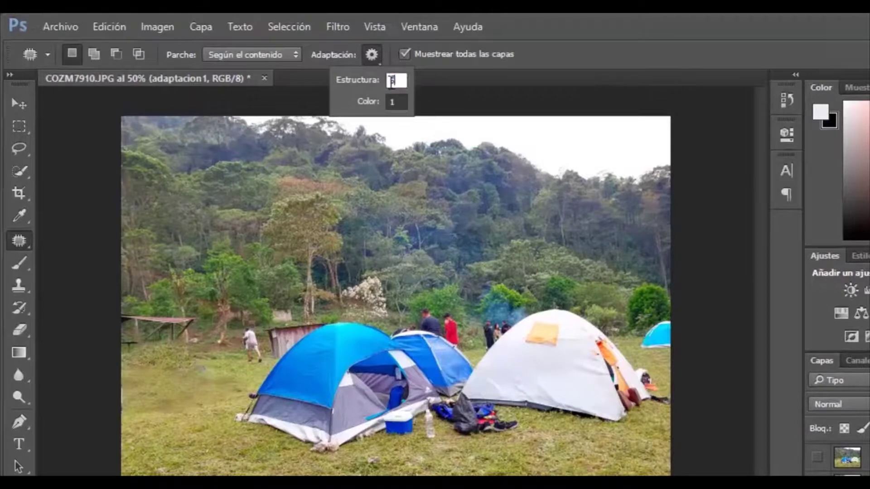
pyautogui.write('1')
pyautogui.press('Return')
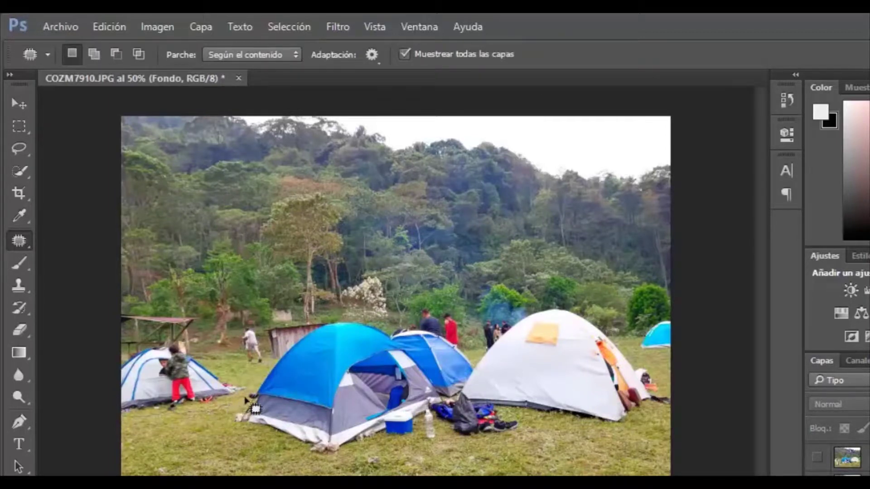
# Step: Outline the left tent and child, add a new layer, and patch them with grass below
pyautogui.moveTo(222, 369); pyautogui.dragTo(186, 342)
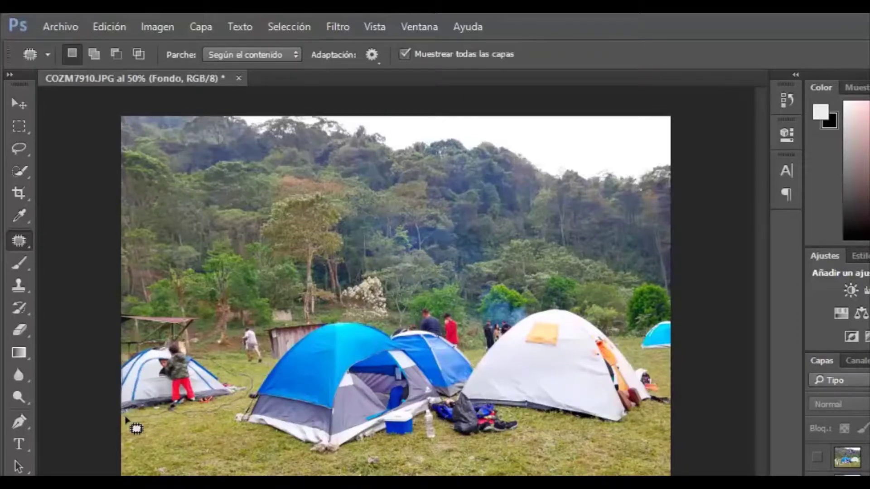
pyautogui.moveTo(132, 419); pyautogui.dragTo(123, 401)
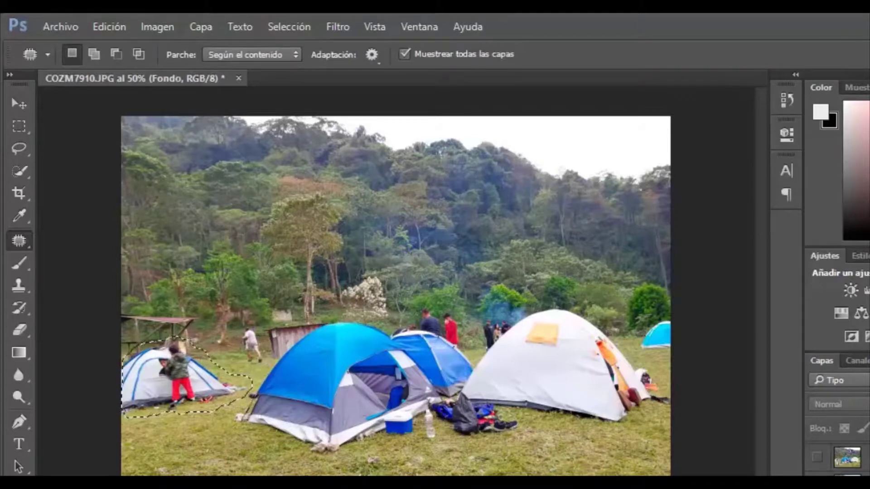
pyautogui.hotkey('ctrl', 'shift', 'alt', 'n')
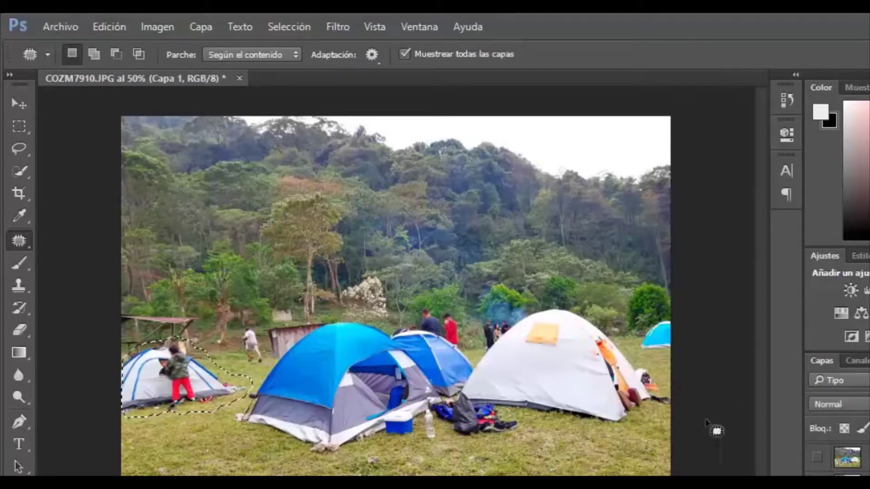
pyautogui.moveTo(177, 394); pyautogui.dragTo(260, 475)
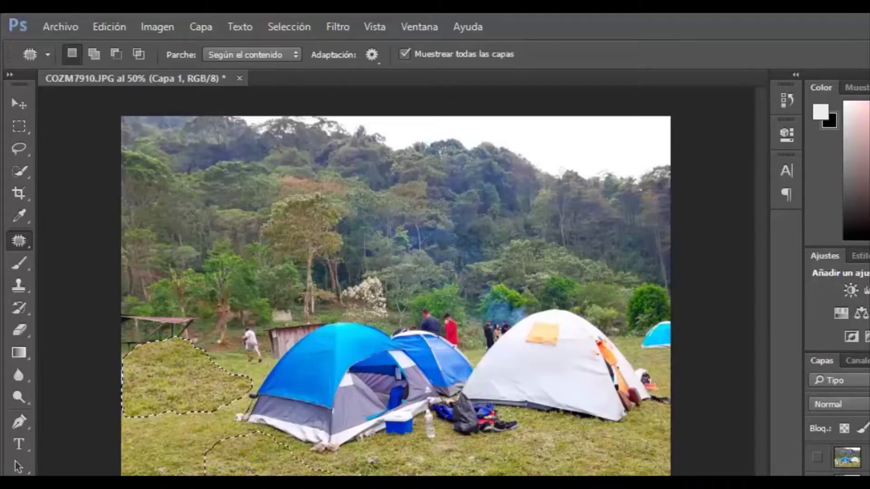
pyautogui.moveTo(261, 474); pyautogui.dragTo(260, 473)
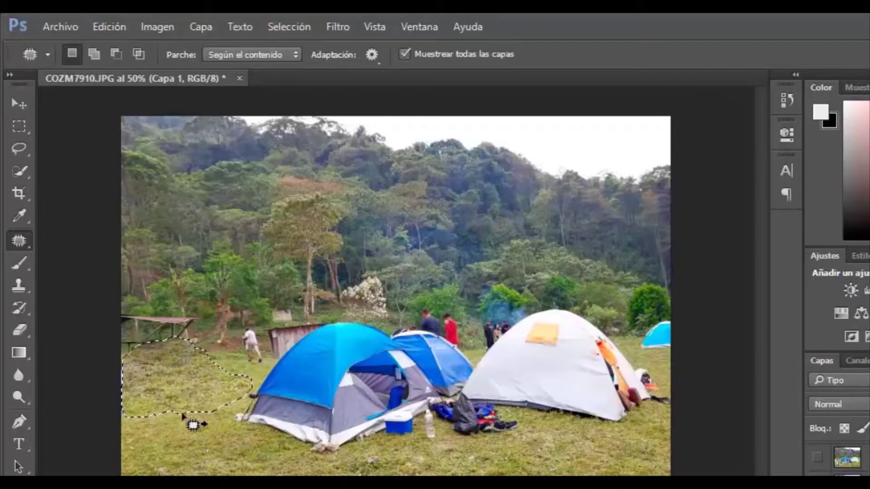
pyautogui.click(371, 54)
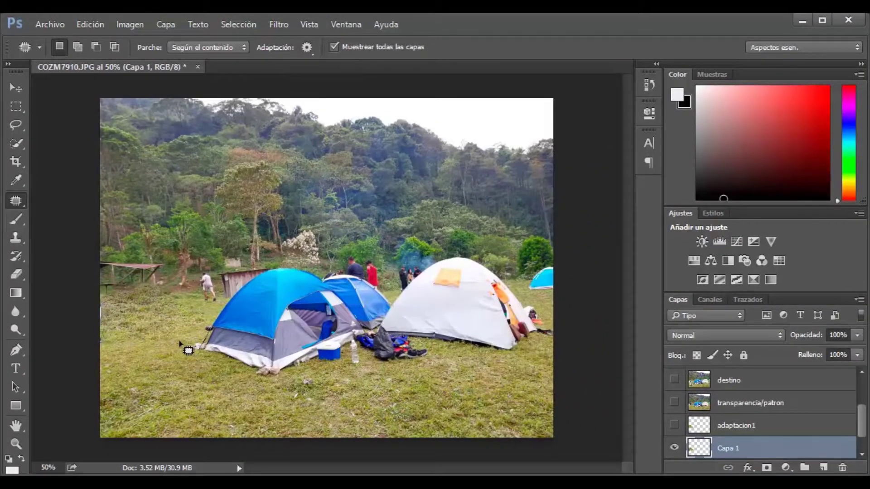
# Step: Toggle adaptacion1 and the new layer's visibility to compare the two grass patches
pyautogui.click(674, 425)
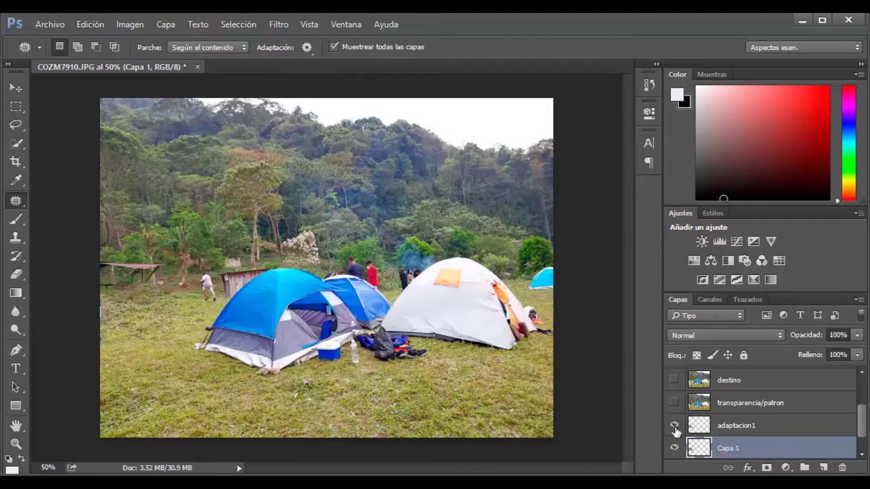
pyautogui.click(674, 450)
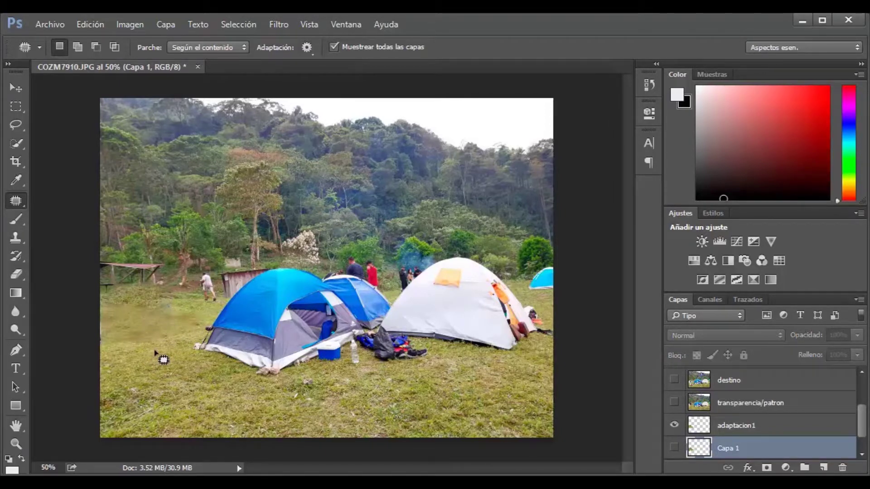
pyautogui.click(674, 425)
pyautogui.click(674, 447)
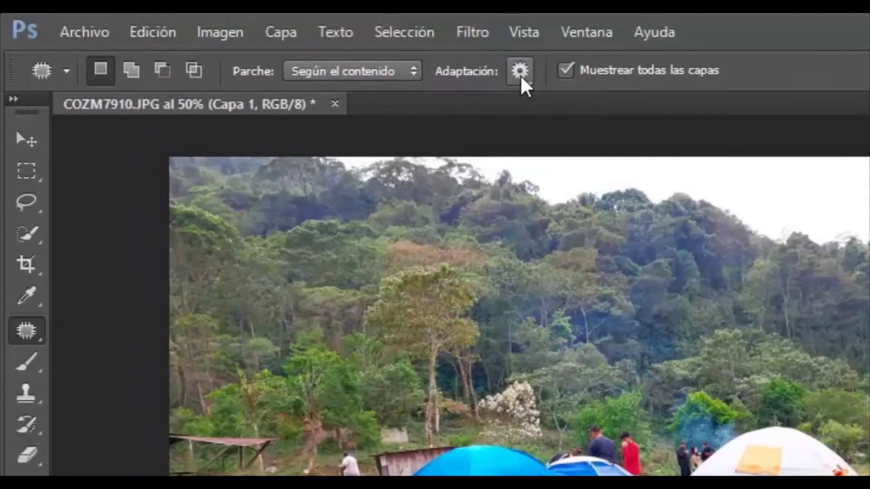
# Step: Review the Estructura and Color values in the Patch tool's Adaptación settings
pyautogui.click(307, 48)
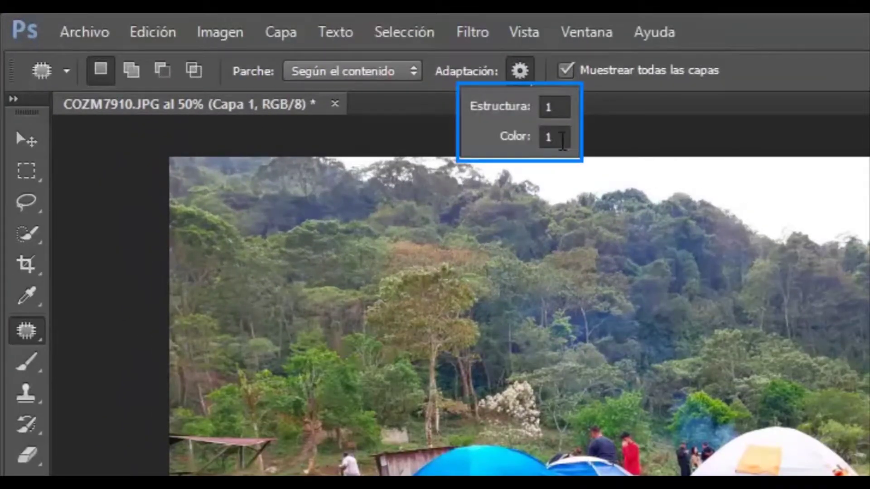
pyautogui.click(562, 141)
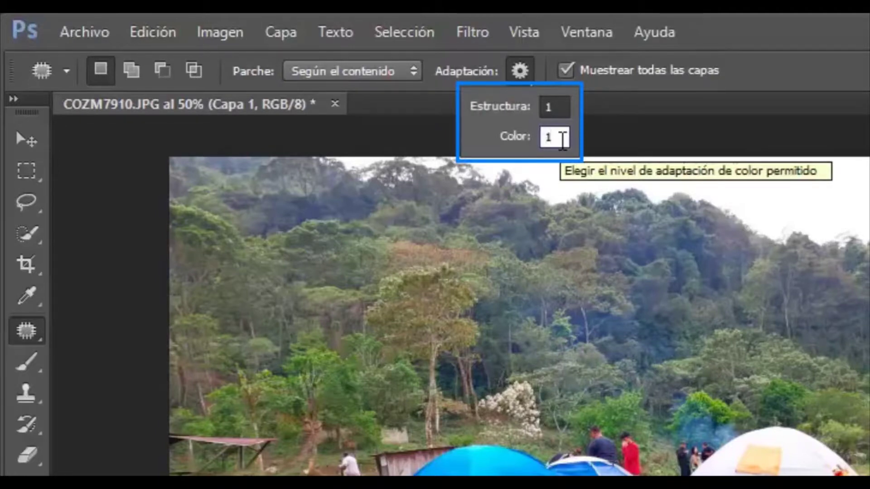
pyautogui.doubleClick(562, 141)
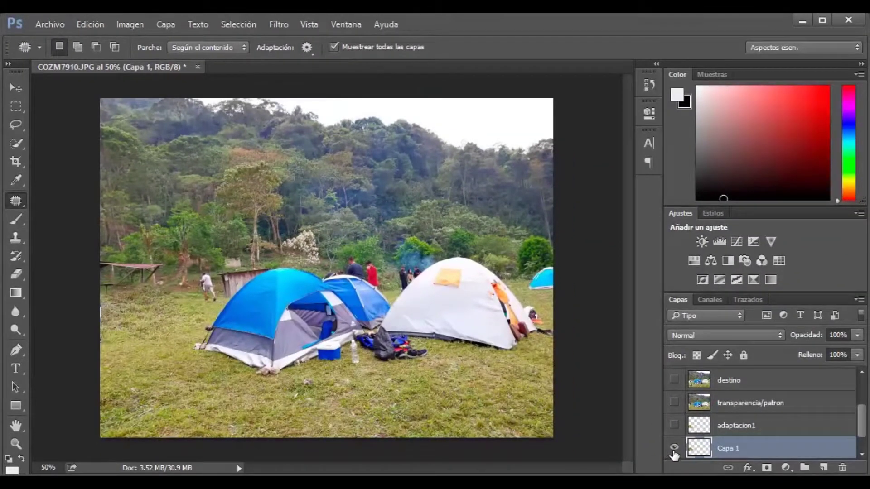
# Step: Rename the new patch layer Capa 1 to 'adaptacion 2 estructura 1'
pyautogui.doubleClick(735, 449)
pyautogui.write('adaptacion')
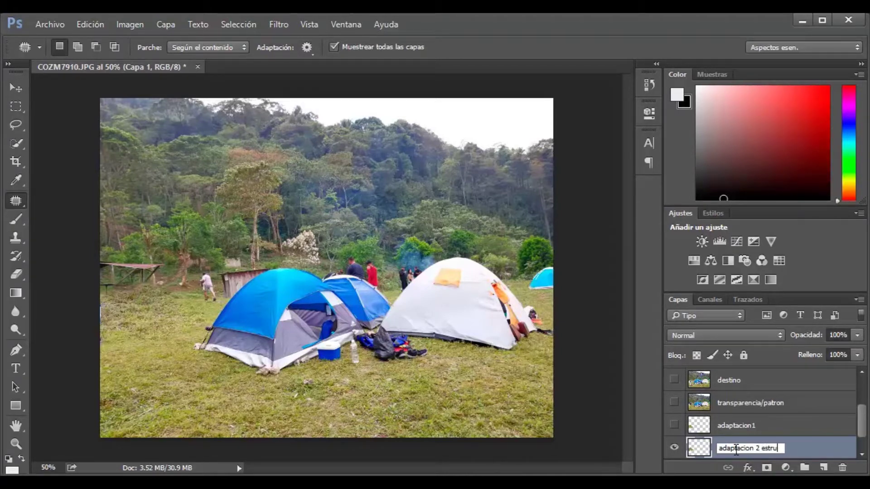
pyautogui.write('1')
pyautogui.press('Return')
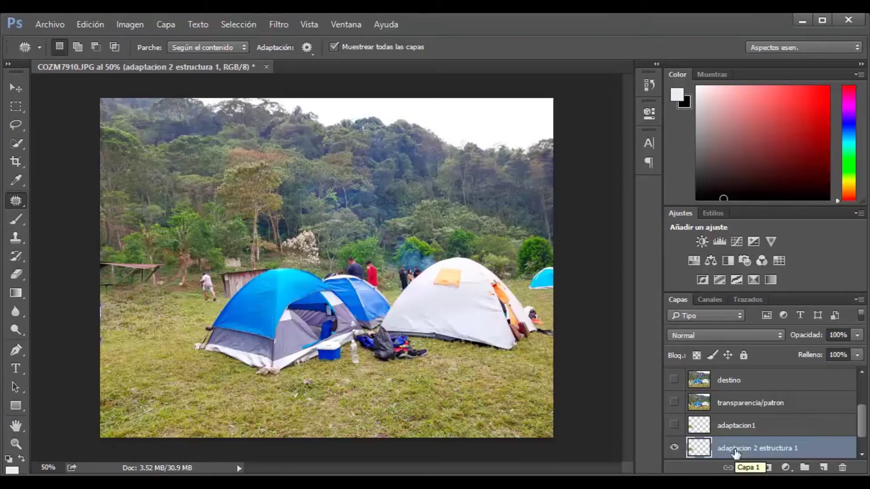
pyautogui.moveTo(865, 428); pyautogui.dragTo(865, 454)
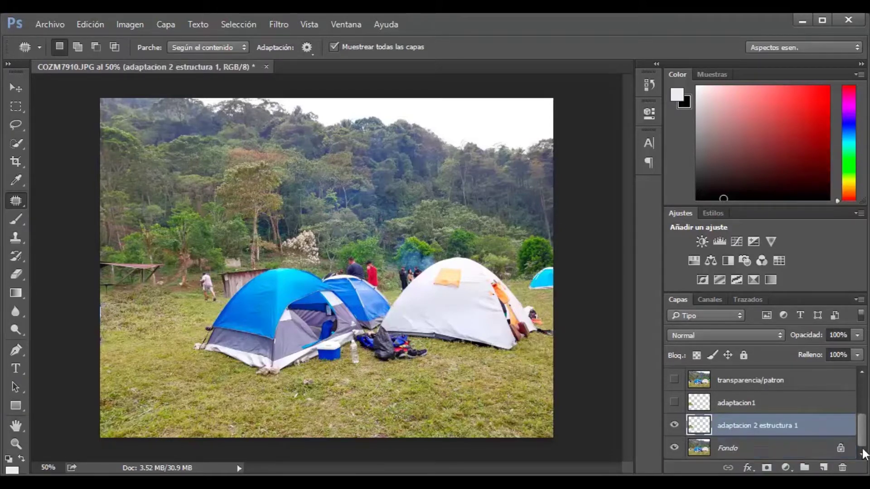
# Step: On Fondo, hide 'adaptacion 2 estructura 1' and outline the left tent and child with Color adaptation 5
pyautogui.click(790, 451)
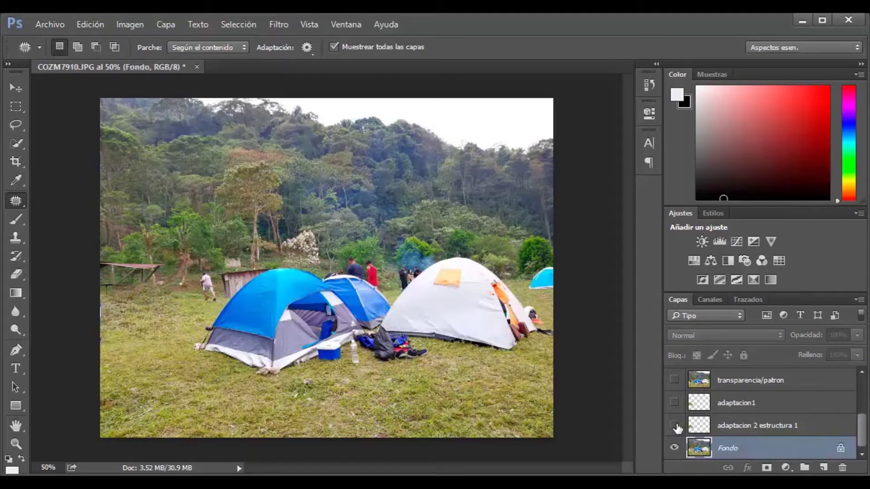
pyautogui.click(674, 425)
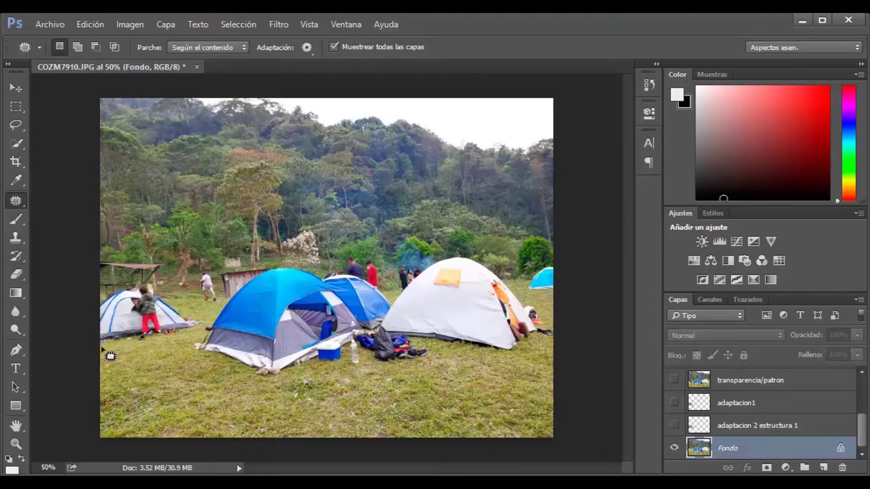
pyautogui.moveTo(183, 342)
pyautogui.mouseDown()
pyautogui.moveTo(161, 292)
pyautogui.moveTo(105, 298)
pyautogui.mouseUp()
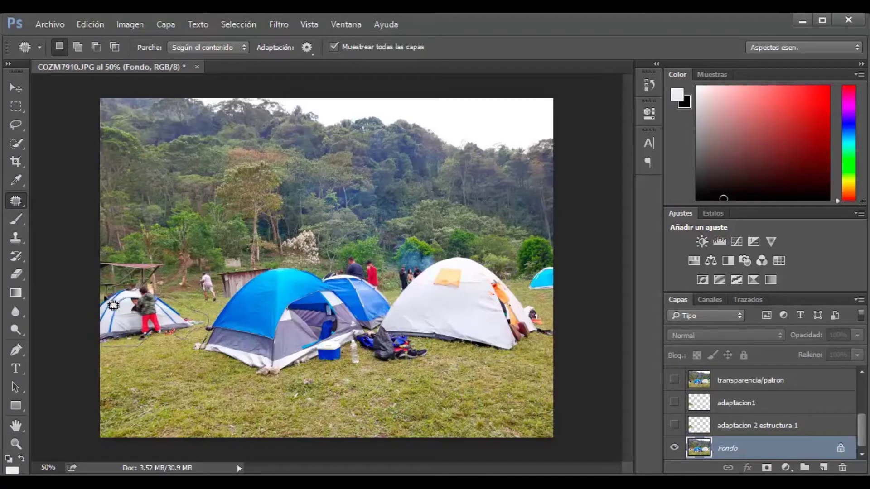
pyautogui.moveTo(113, 306); pyautogui.dragTo(116, 349)
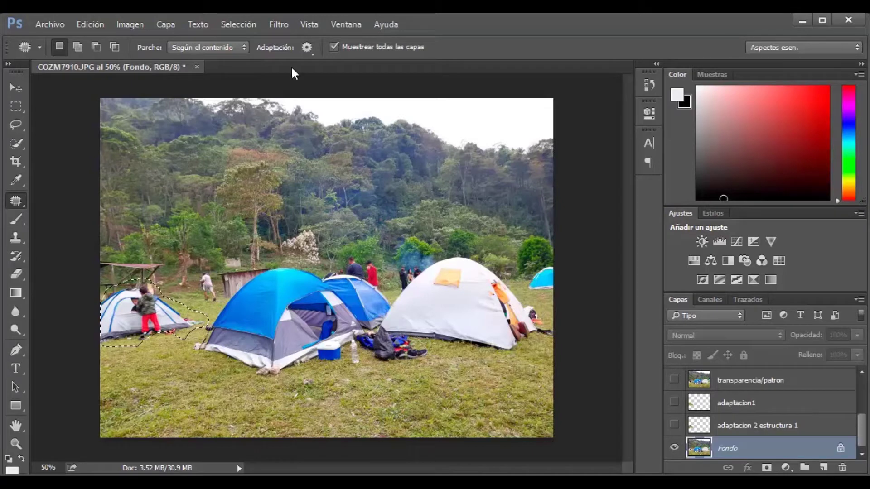
pyautogui.click(306, 48)
pyautogui.click(330, 86)
pyautogui.write('5')
pyautogui.click(530, 246)
pyautogui.moveTo(111, 352)
pyautogui.mouseDown()
pyautogui.moveTo(172, 344)
pyautogui.moveTo(185, 302)
pyautogui.moveTo(136, 291)
pyautogui.moveTo(121, 299)
pyautogui.moveTo(107, 310)
pyautogui.moveTo(117, 355)
pyautogui.mouseUp()
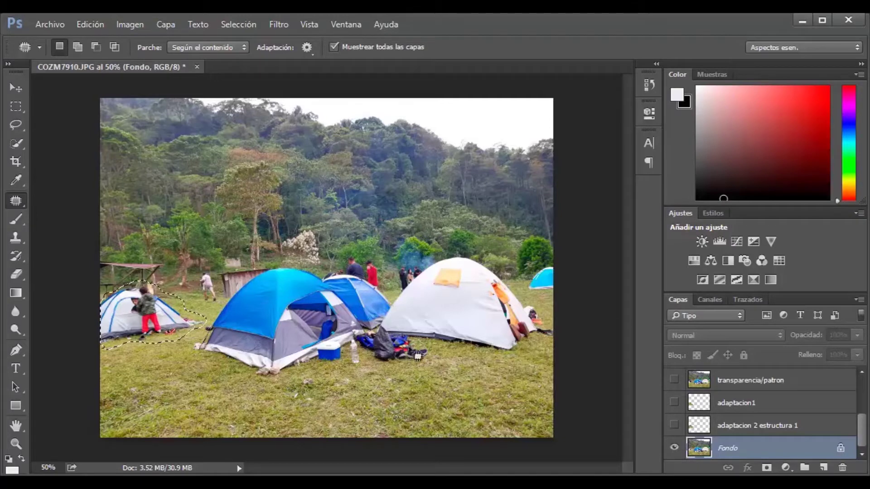
# Step: Patch the tent and child with grass onto a new layer Capa 1, deselect, then hide it
pyautogui.click(822, 467)
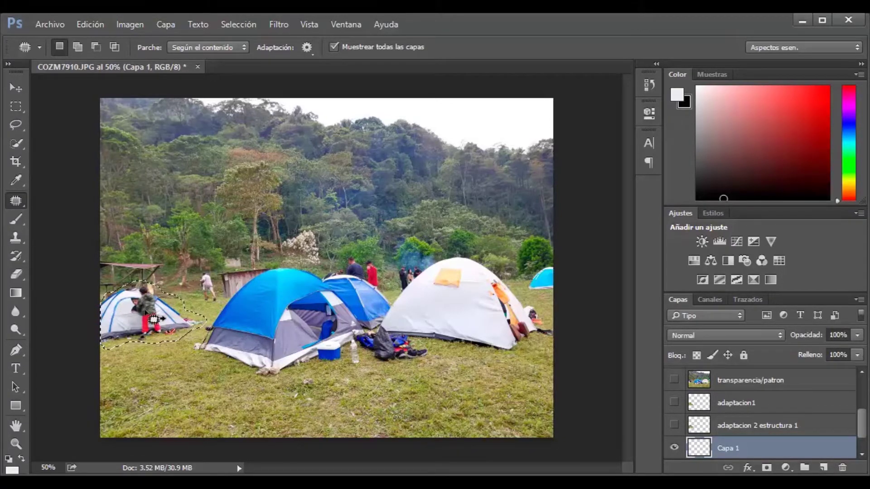
pyautogui.moveTo(154, 319); pyautogui.dragTo(211, 387)
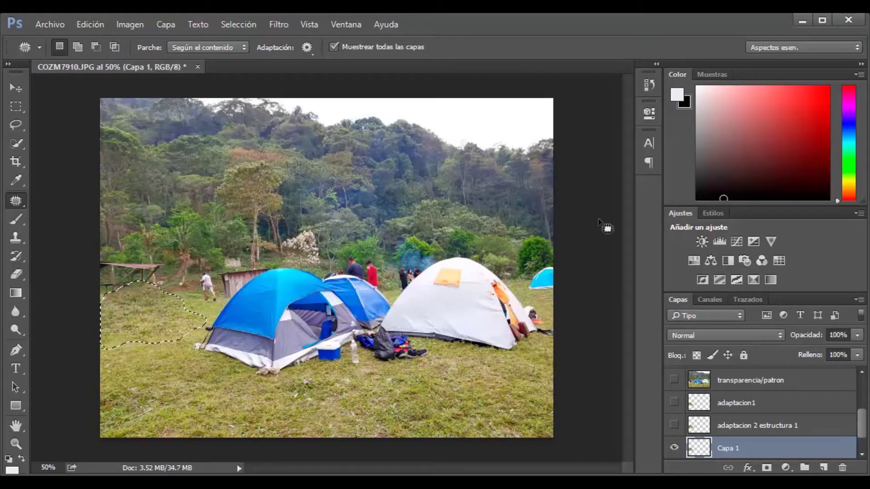
pyautogui.hotkey('ctrl', 'd')
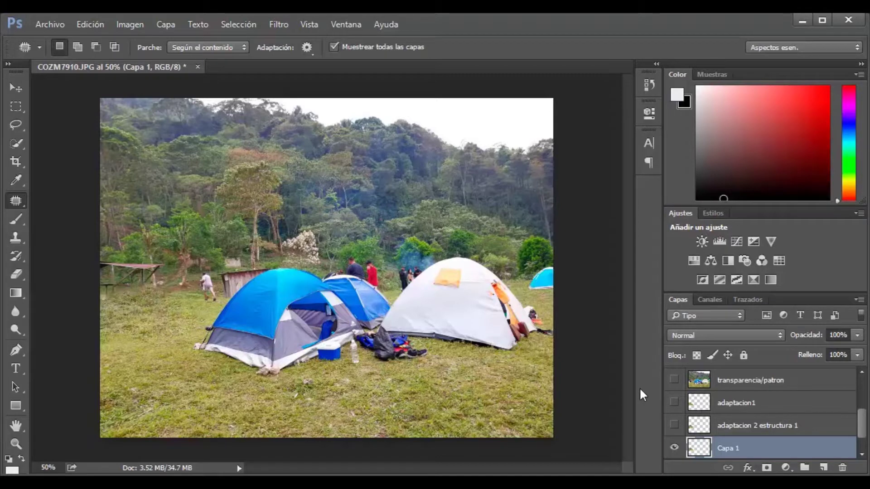
pyautogui.click(674, 449)
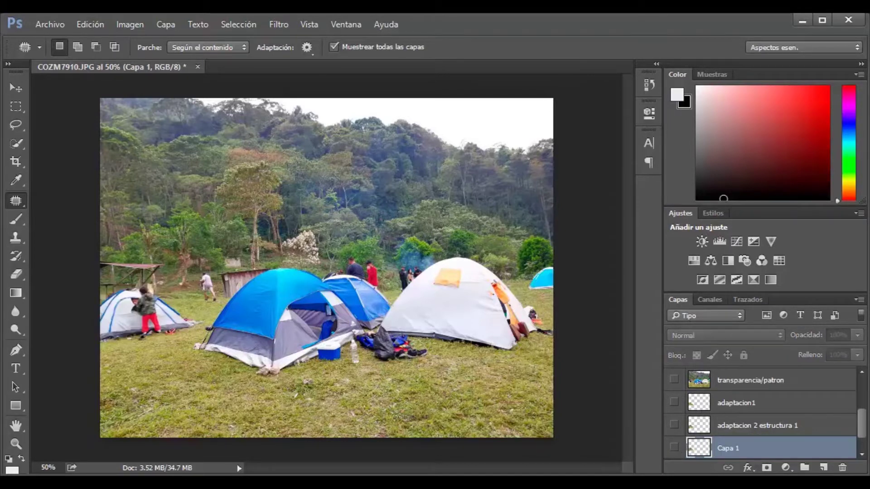
# Step: On Fondo, set Patch Color adaptation to 1 and outline the left tent and child
pyautogui.moveTo(865, 428); pyautogui.dragTo(867, 449)
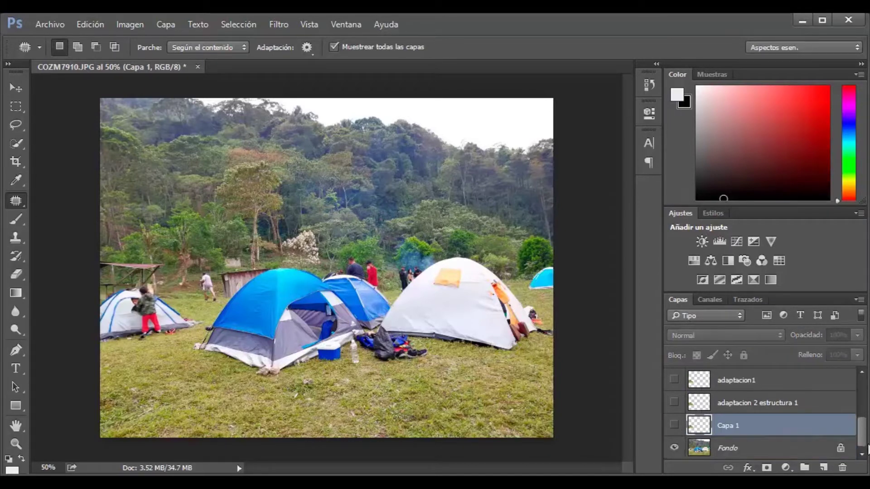
pyautogui.click(733, 455)
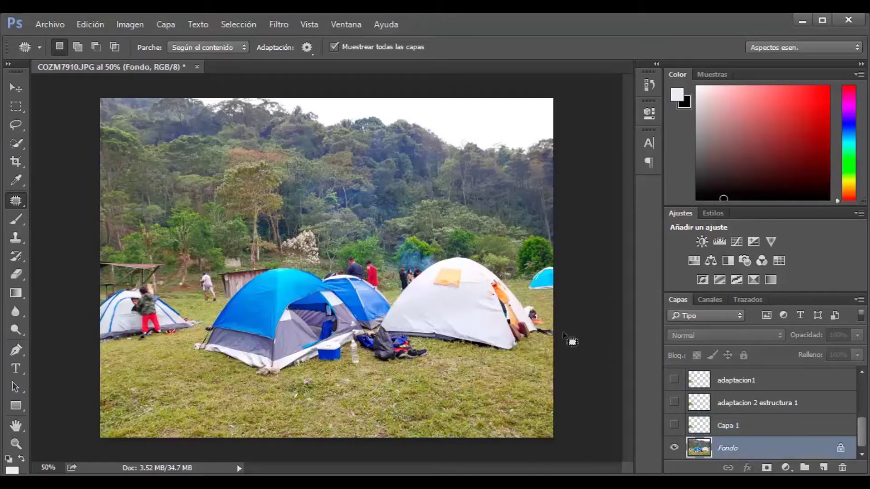
pyautogui.click(307, 48)
pyautogui.click(327, 84)
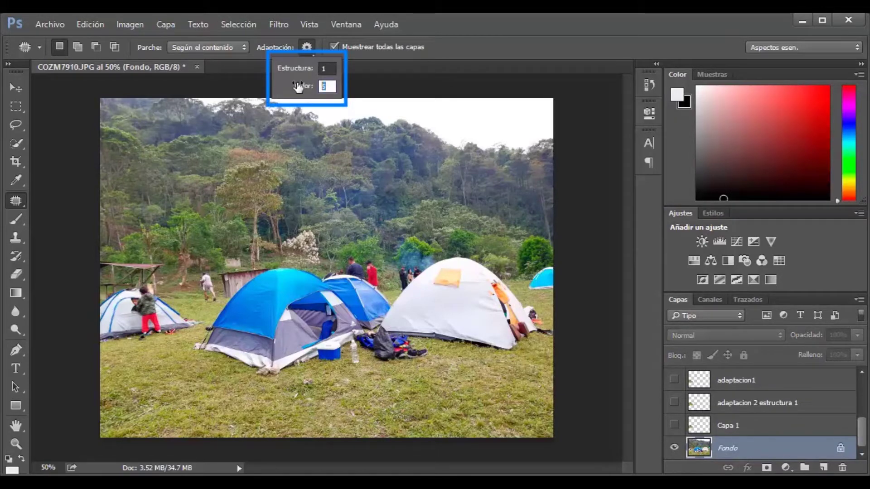
pyautogui.press('Return')
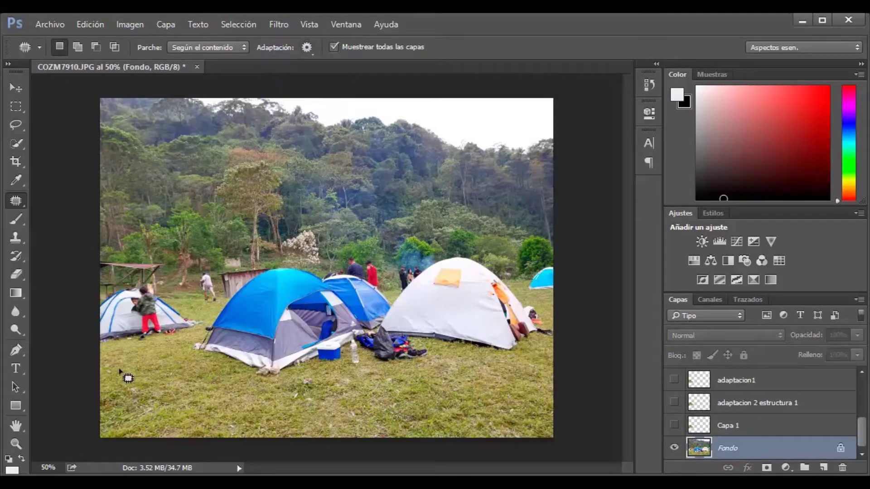
pyautogui.moveTo(115, 350)
pyautogui.mouseDown()
pyautogui.moveTo(191, 347)
pyautogui.moveTo(181, 306)
pyautogui.moveTo(110, 311)
pyautogui.moveTo(108, 345)
pyautogui.mouseUp()
pyautogui.moveTo(121, 357); pyautogui.dragTo(103, 317)
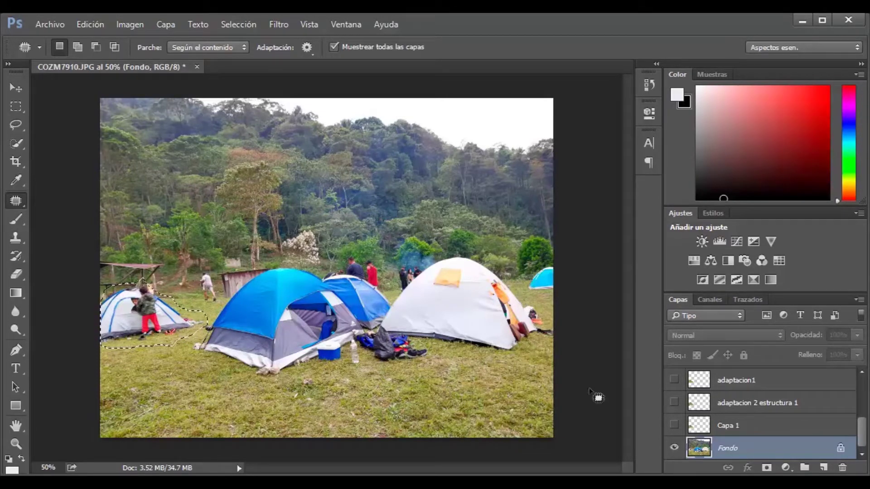
# Step: Add a new layer named 'color 2', rename Capa 1 to 'color 1', and select 'color 2'
pyautogui.click(823, 467)
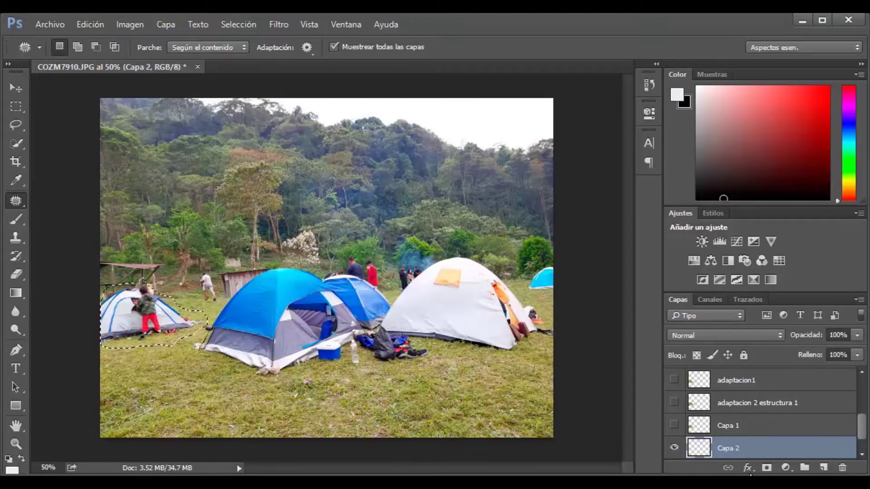
pyautogui.doubleClick(736, 448)
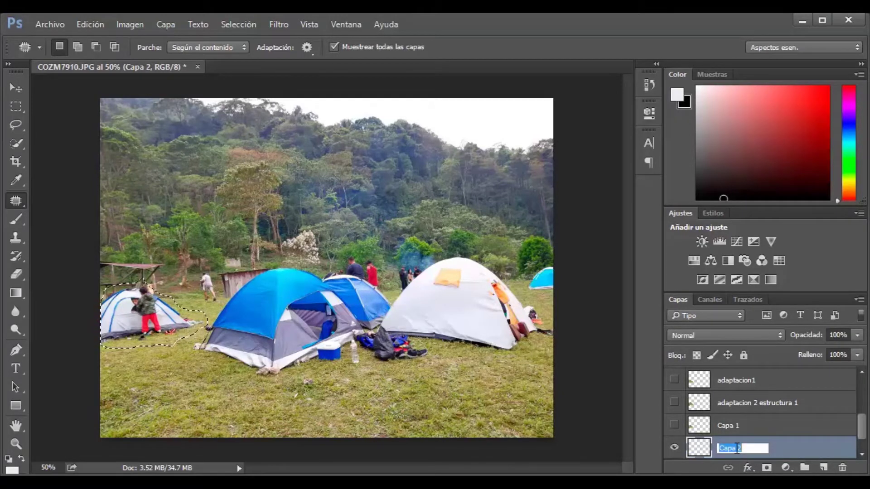
pyautogui.write('color 2')
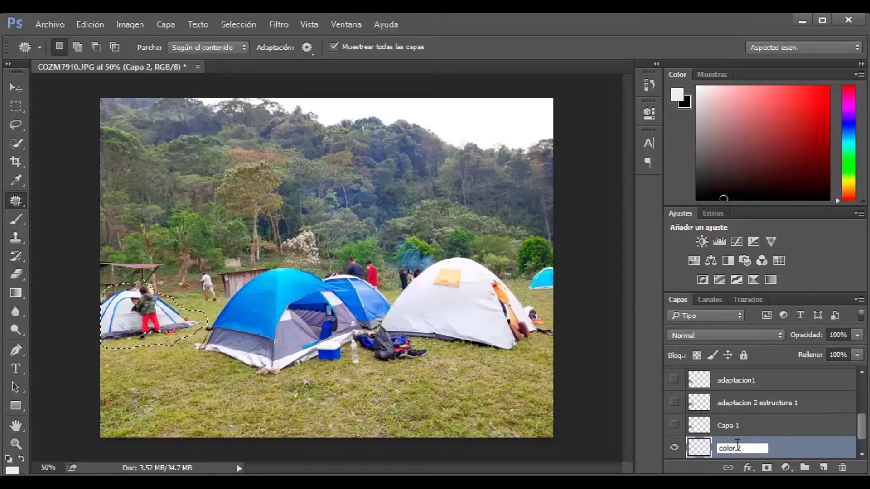
pyautogui.click(734, 429)
pyautogui.doubleClick(733, 428)
pyautogui.write('c')
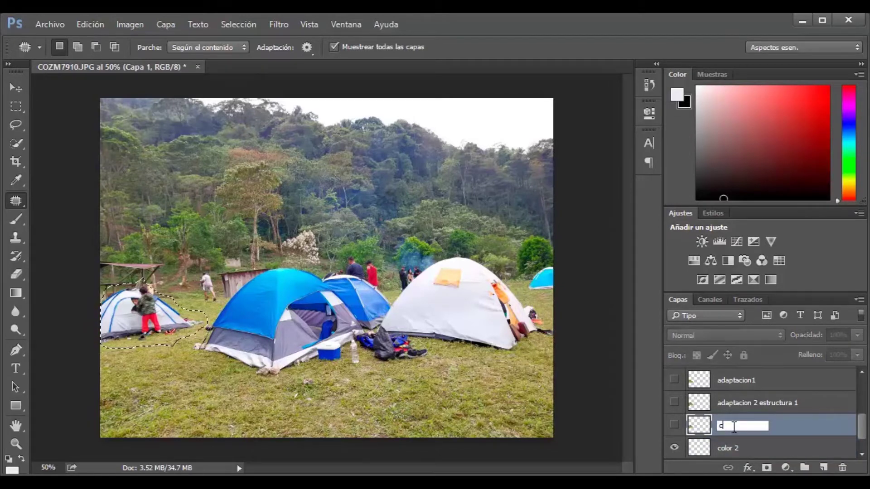
pyautogui.write('olor 1')
pyautogui.press('Return')
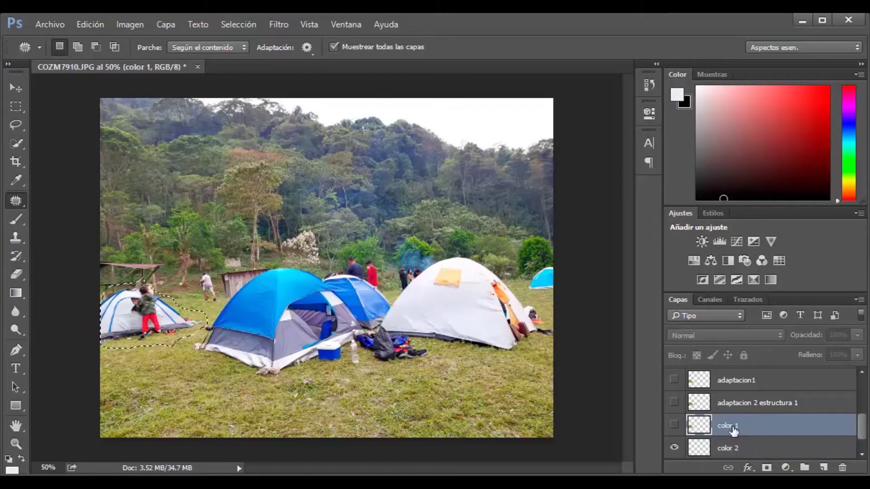
pyautogui.click(733, 449)
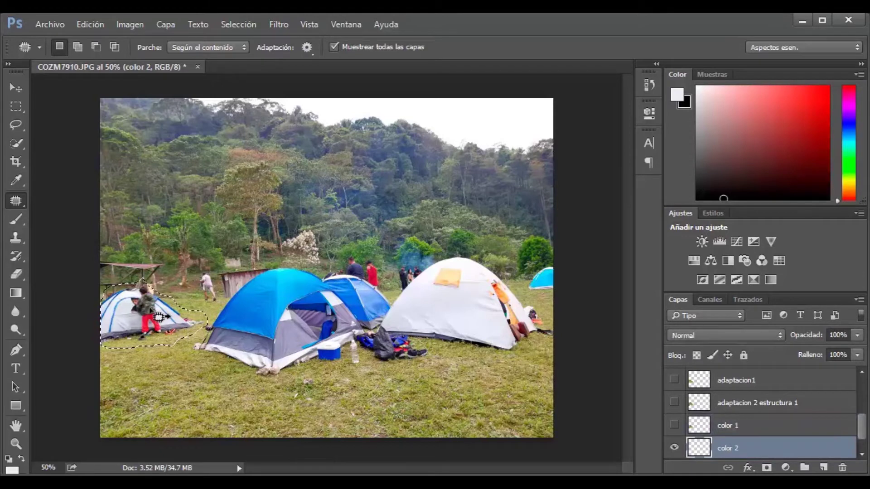
# Step: Patch the left tent and child with grass from below on 'color 2', then deselect
pyautogui.moveTo(159, 317)
pyautogui.mouseDown()
pyautogui.moveTo(194, 381)
pyautogui.moveTo(231, 389)
pyautogui.mouseUp()
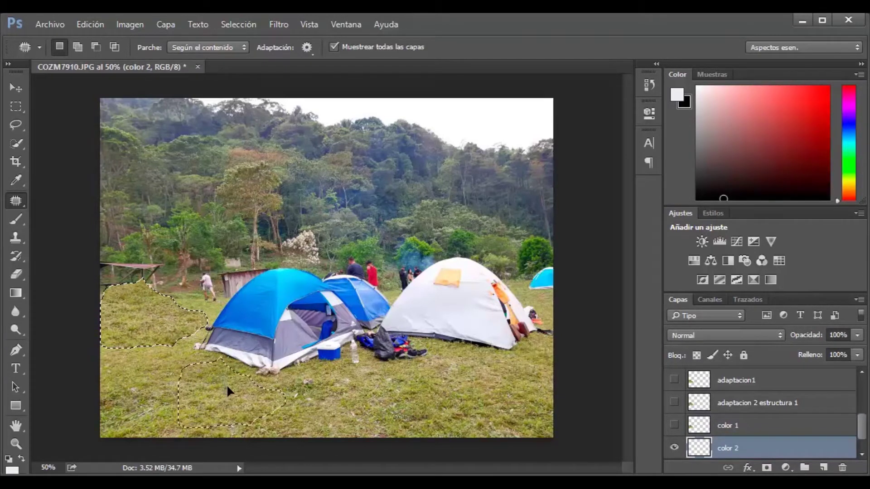
pyautogui.moveTo(228, 389); pyautogui.dragTo(228, 390)
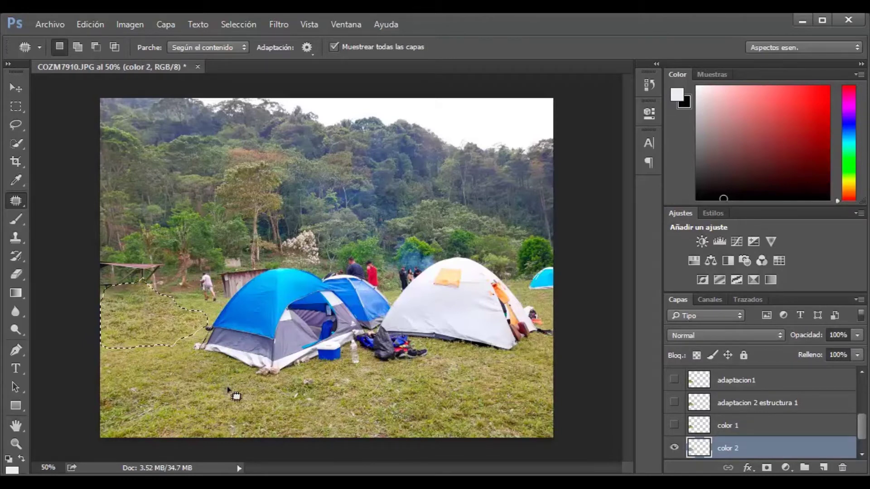
pyautogui.click(133, 328)
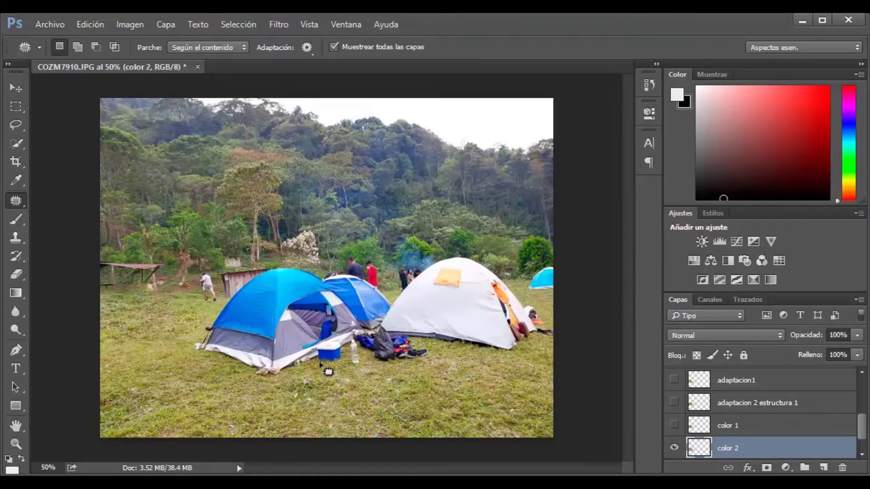
# Step: Toggle visibility of 'color 1' and 'color 2' to compare, leaving 'color 2' shown
pyautogui.click(674, 426)
pyautogui.click(675, 450)
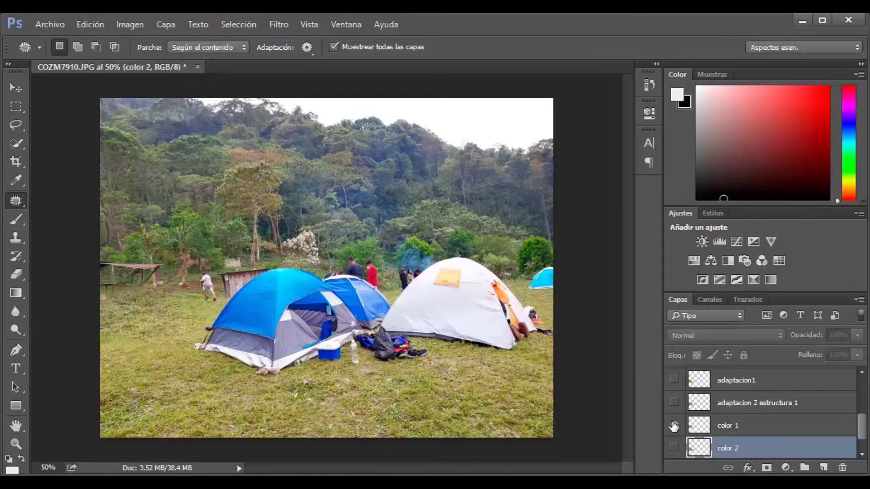
pyautogui.click(674, 426)
pyautogui.click(674, 448)
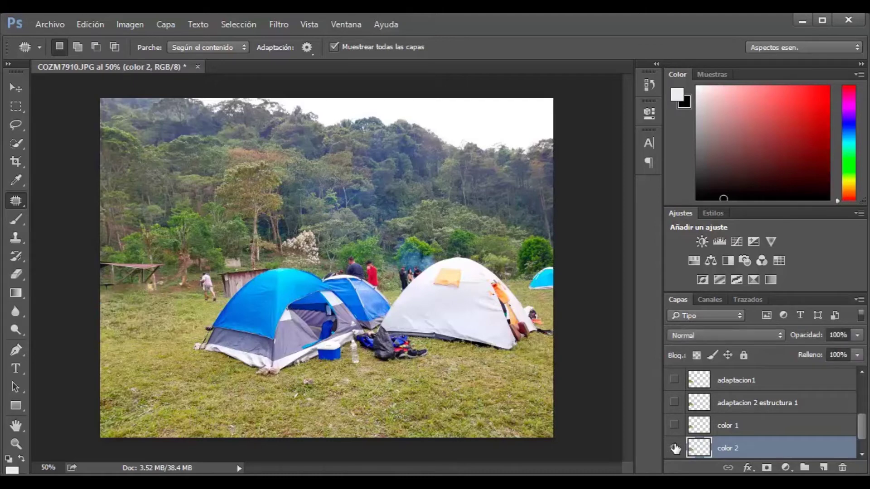
pyautogui.click(306, 48)
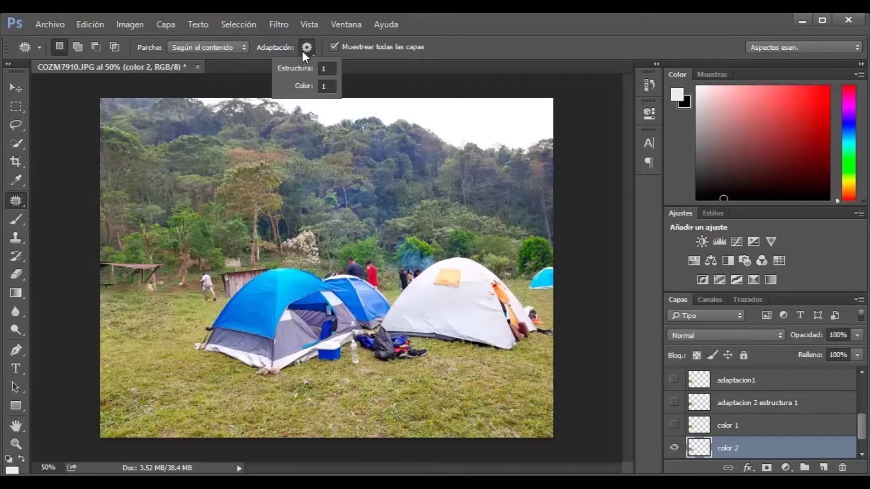
pyautogui.click(335, 86)
pyautogui.click(334, 69)
pyautogui.click(334, 86)
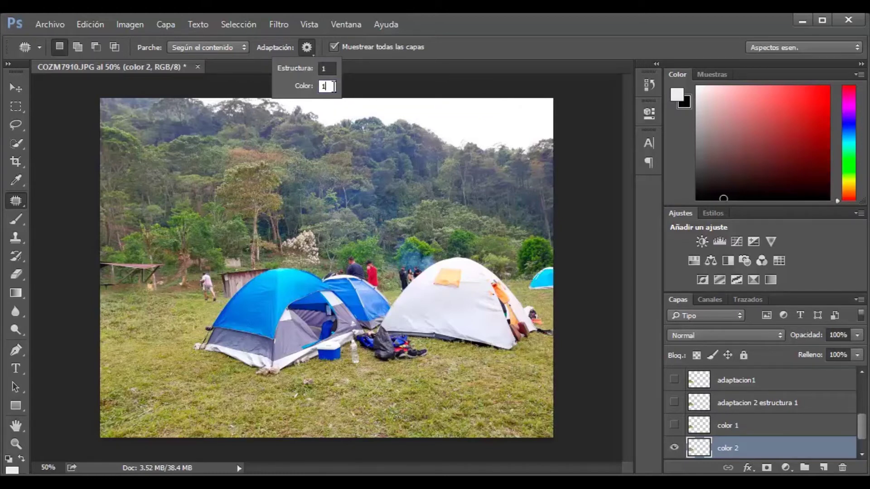
pyautogui.click(399, 88)
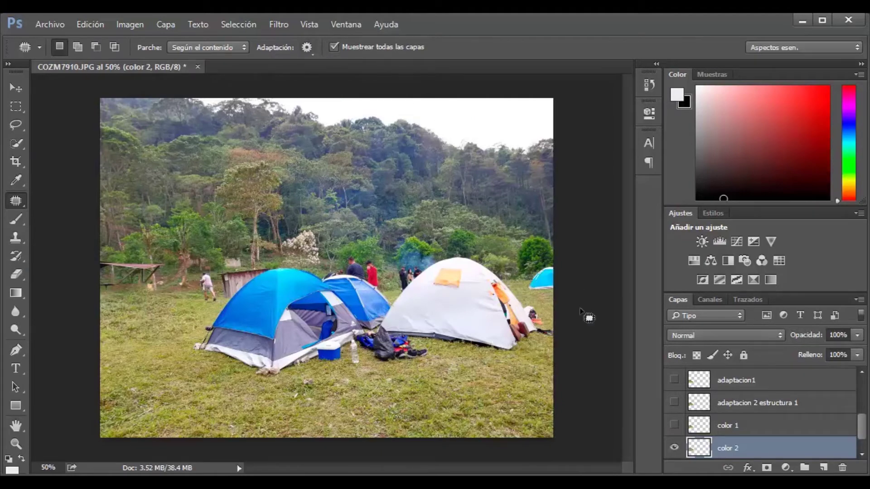